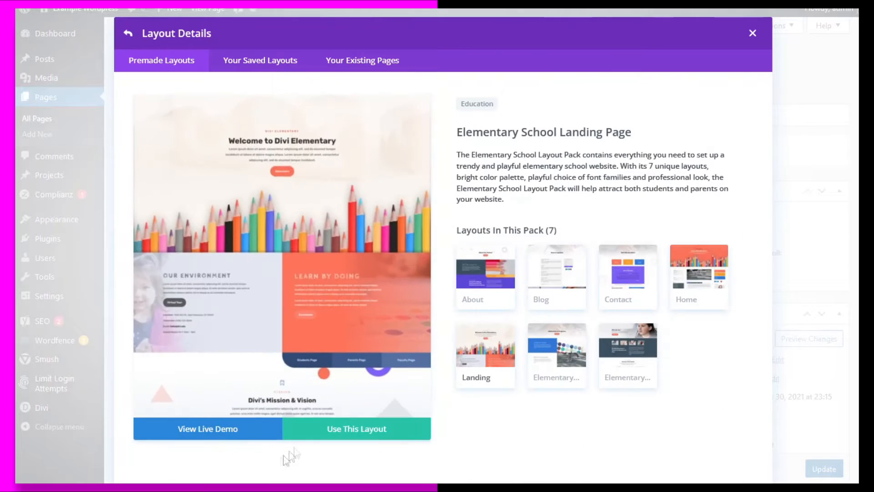
Preview the Elementary School pack's layouts, load its Landing layout into the Home page, and start building it on the front end
left_click(551, 290)
left_click(632, 279)
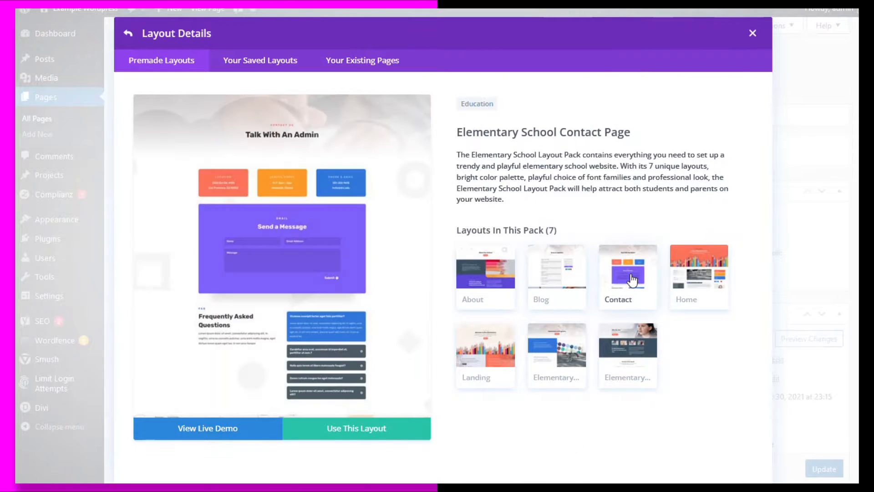
left_click(706, 280)
left_click(479, 353)
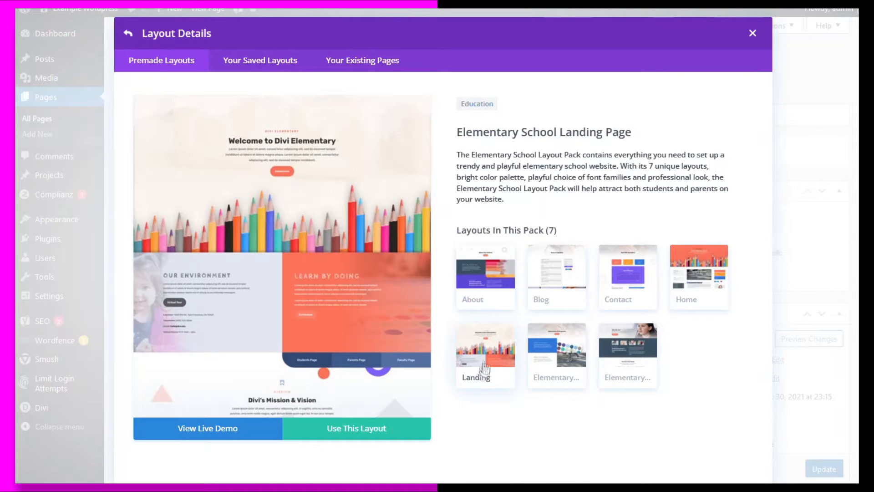
left_click(345, 430)
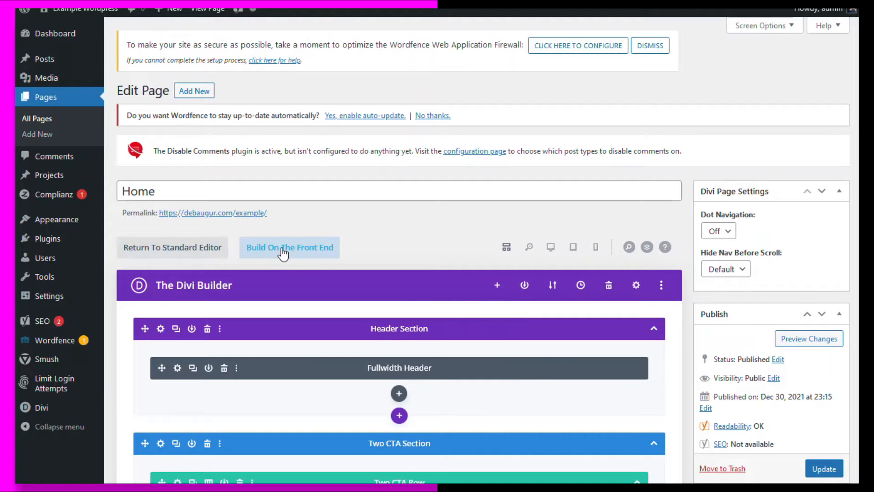
left_click(283, 253)
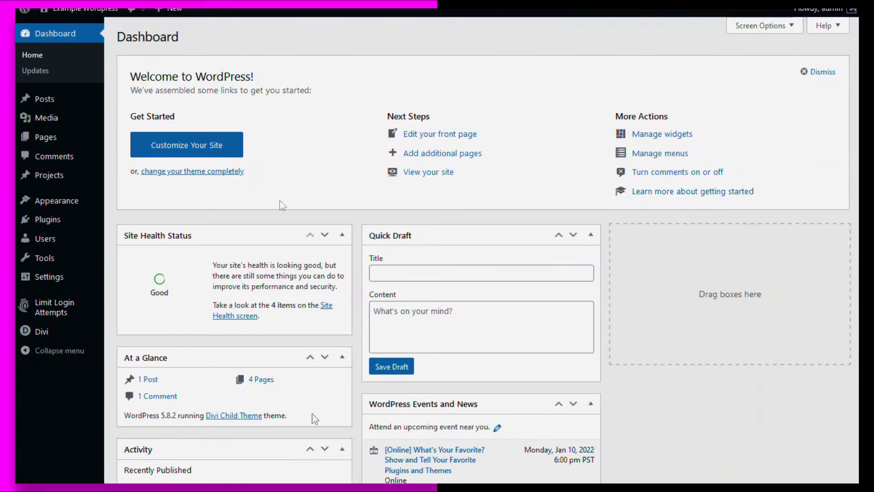
Open the site's installed themes from the dashboard
mouse_move(84, 16)
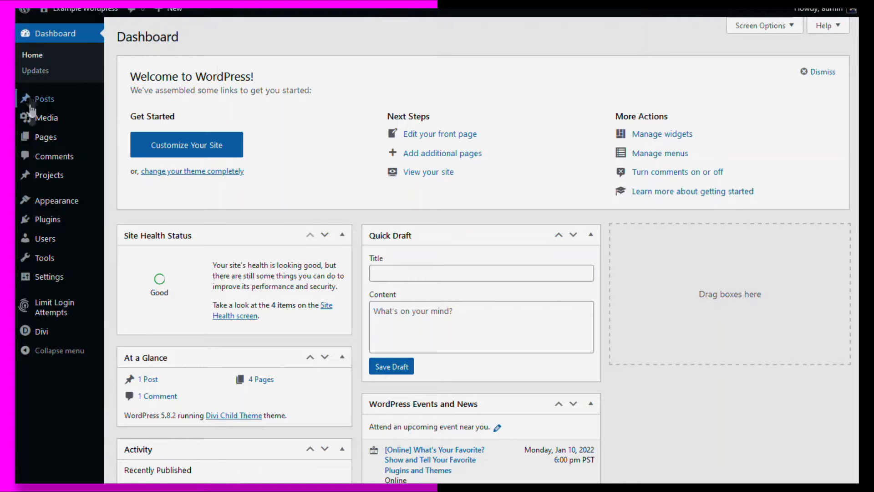
mouse_move(42, 263)
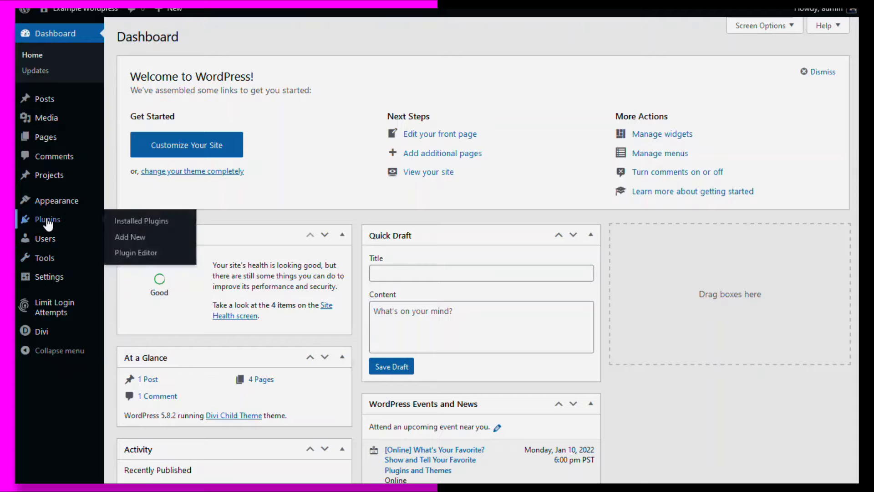
mouse_move(54, 203)
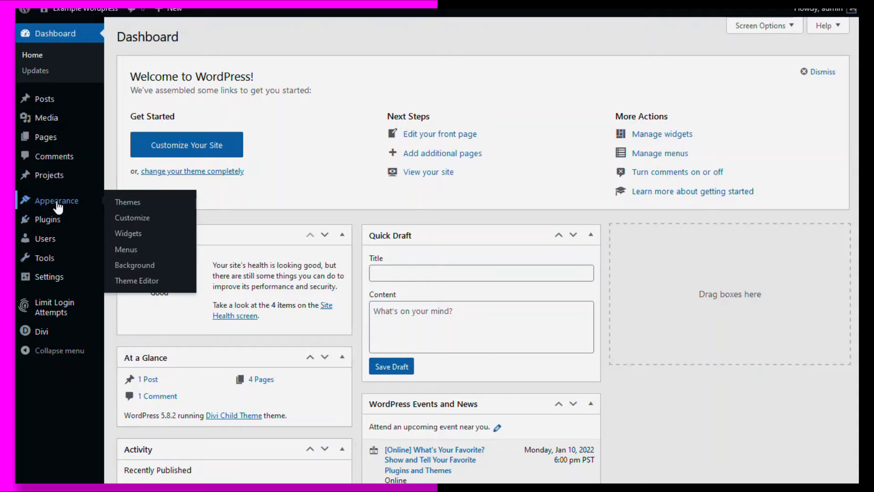
left_click(159, 203)
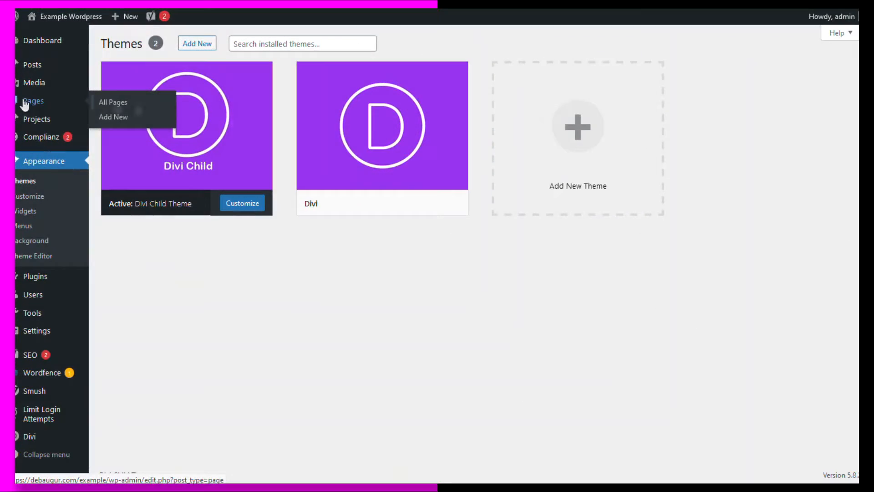
Open the Home page for editing with the Divi Builder and choose to start from a premade layout
left_click(114, 103)
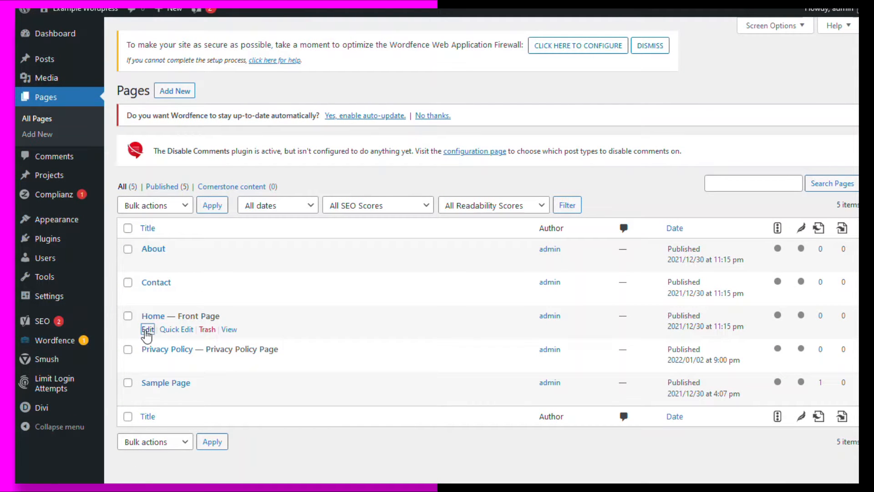
left_click(148, 329)
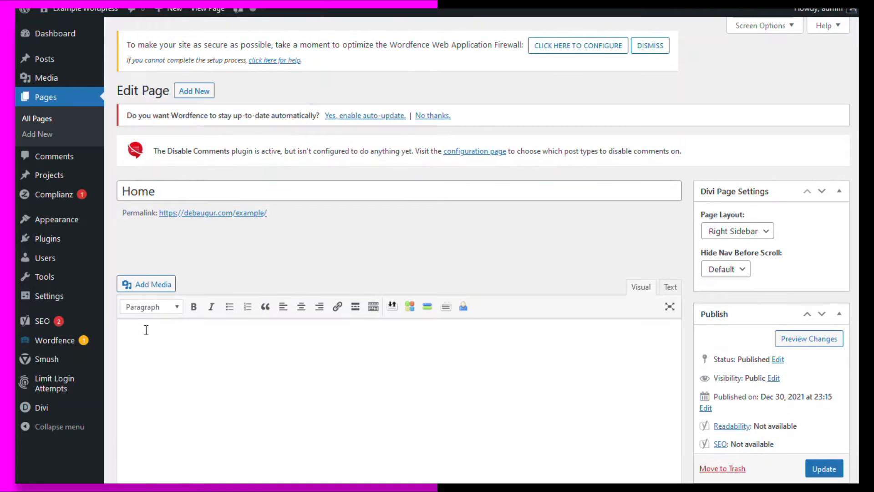
scroll(553, 276, "down", 2)
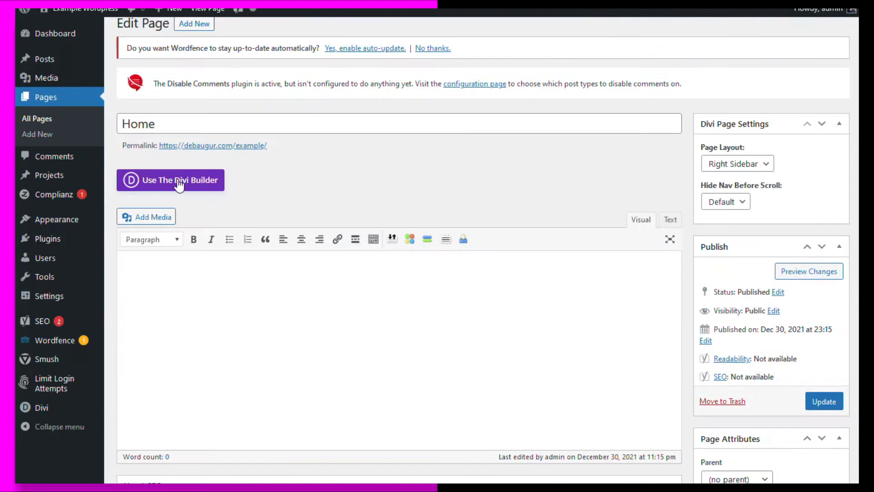
left_click(179, 183)
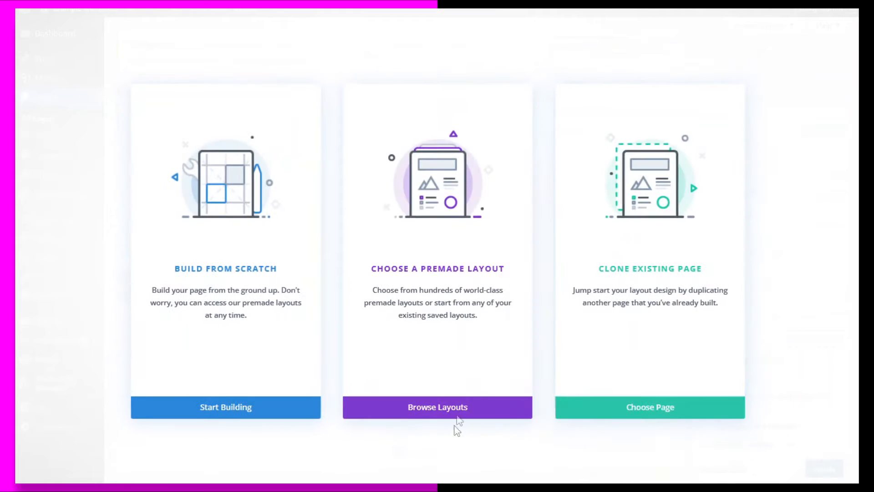
left_click(443, 210)
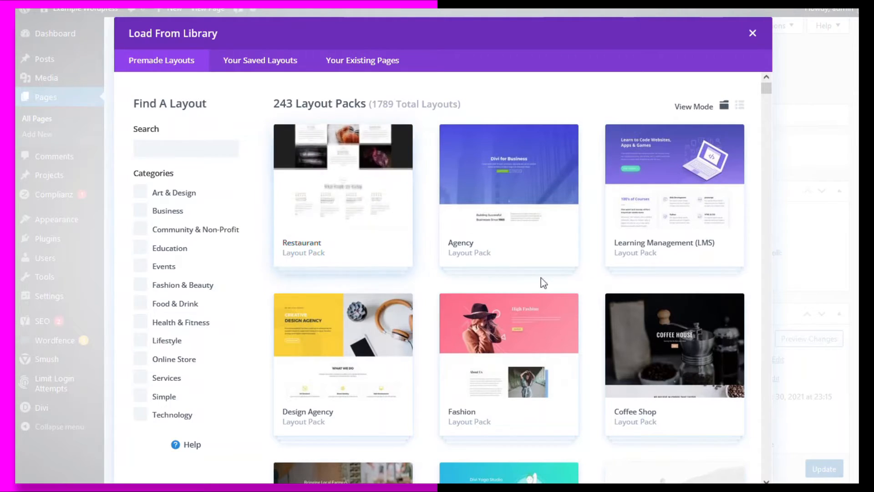
Look through the premade layout packs in the library for one suited to the page
scroll(542, 280, "down", 4)
scroll(544, 283, "down", 10)
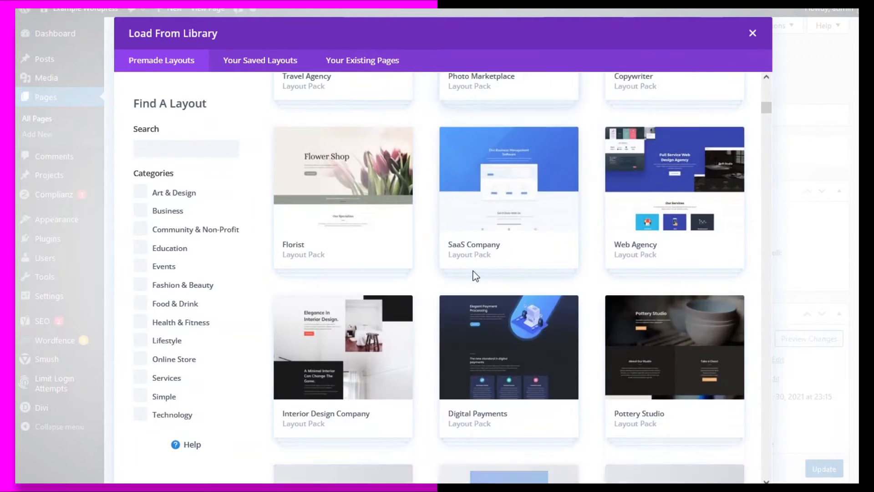
scroll(472, 271, "down", 2)
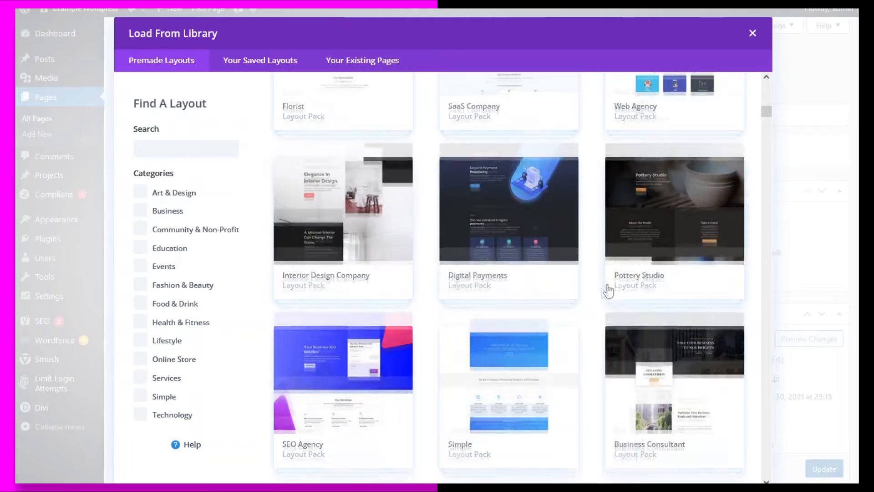
scroll(563, 283, "down", 6)
scroll(563, 285, "down", 7)
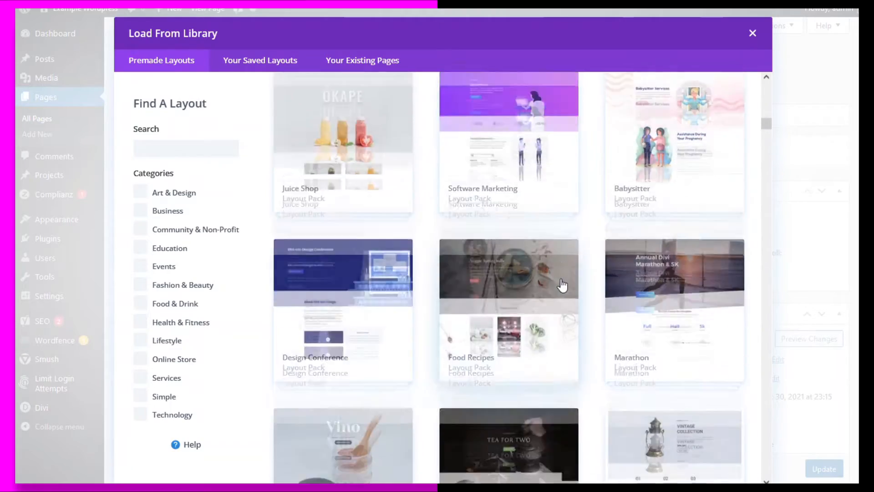
scroll(241, 274, "down", 2)
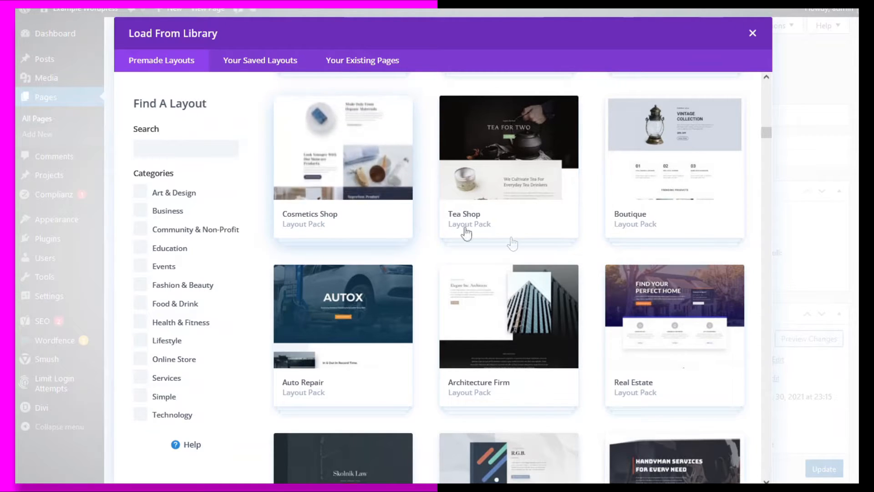
scroll(754, 269, "down", 1)
scroll(755, 269, "down", 4)
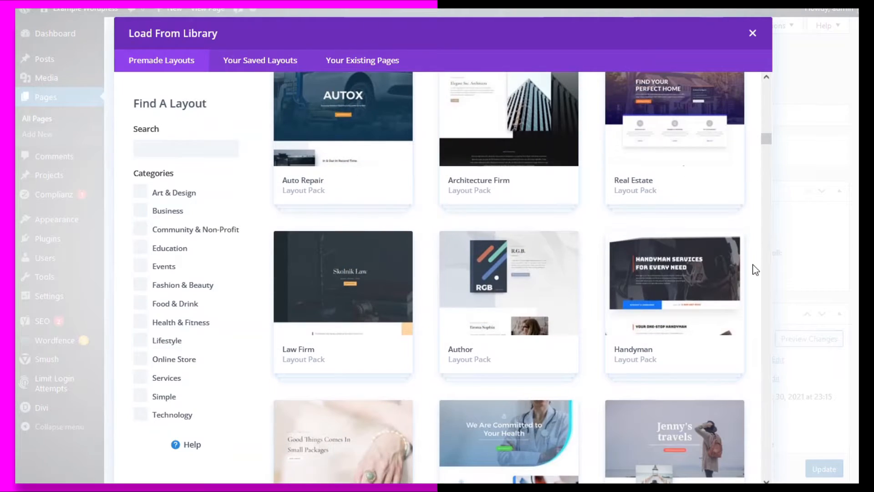
scroll(753, 269, "down", 3)
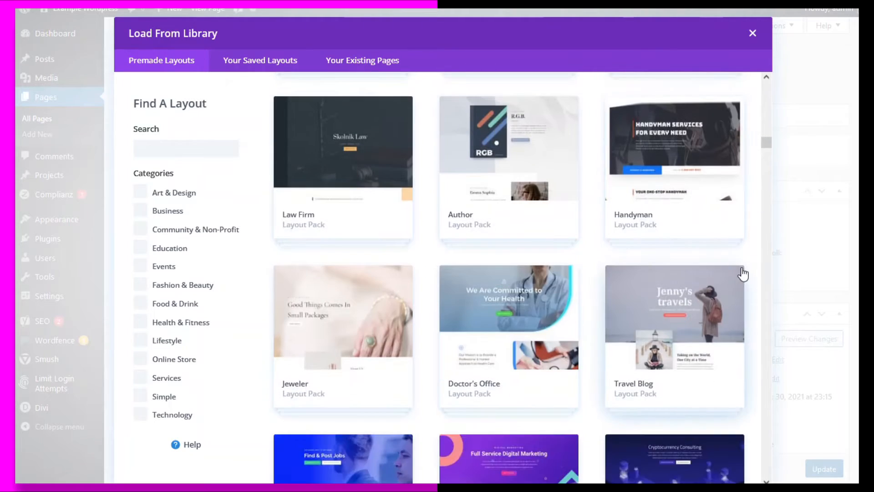
scroll(742, 274, "down", 3)
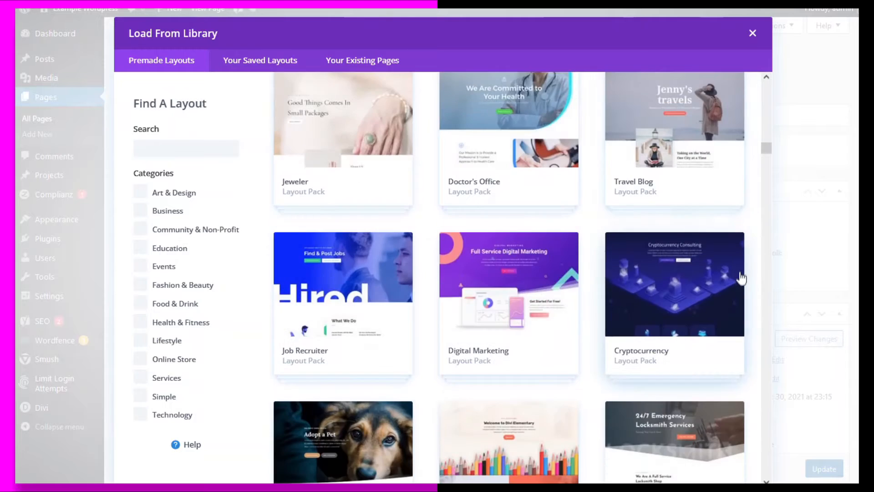
scroll(741, 278, "up", 3)
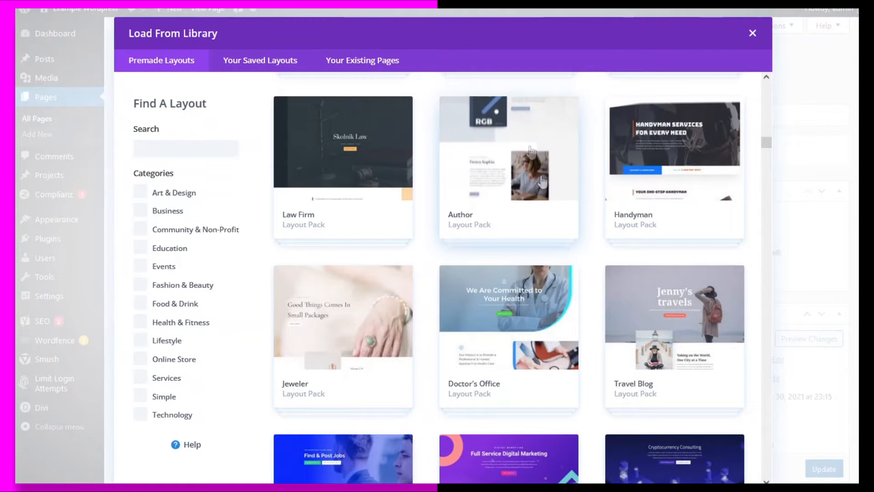
scroll(764, 298, "down", 10)
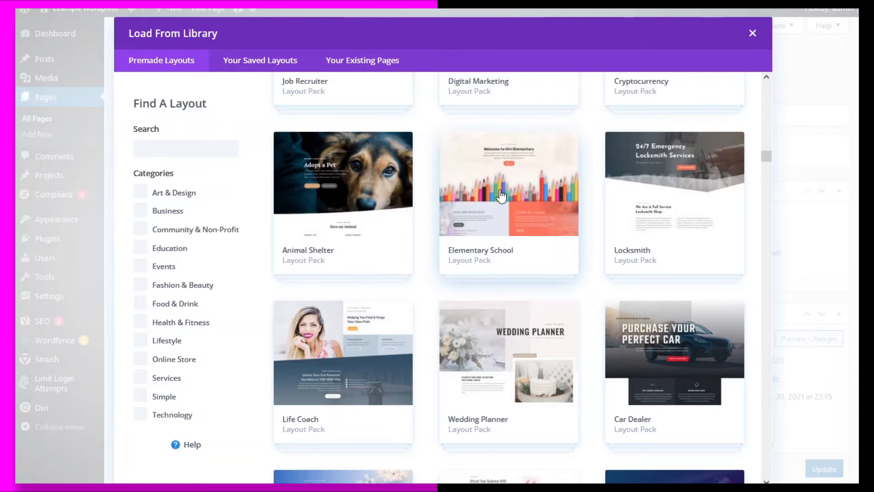
Load the Elementary School pack's Landing layout into the page after previewing its Blog, Contact and Home layouts
left_click(498, 211)
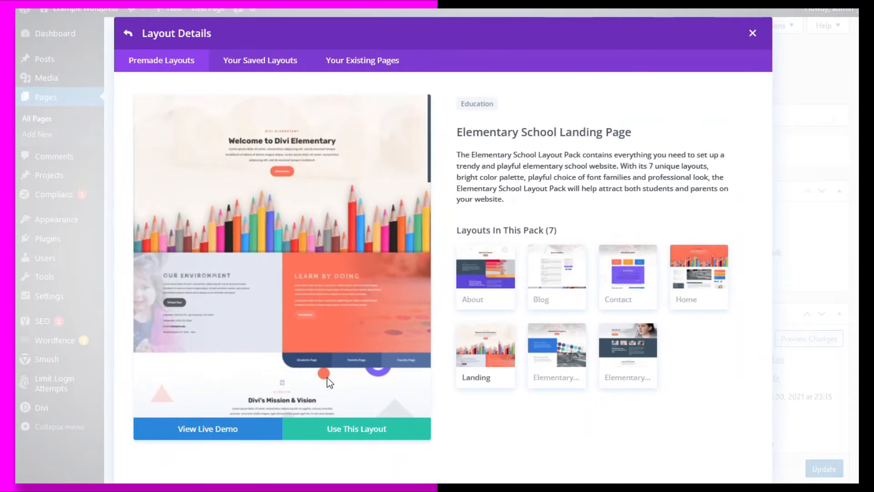
left_click(552, 286)
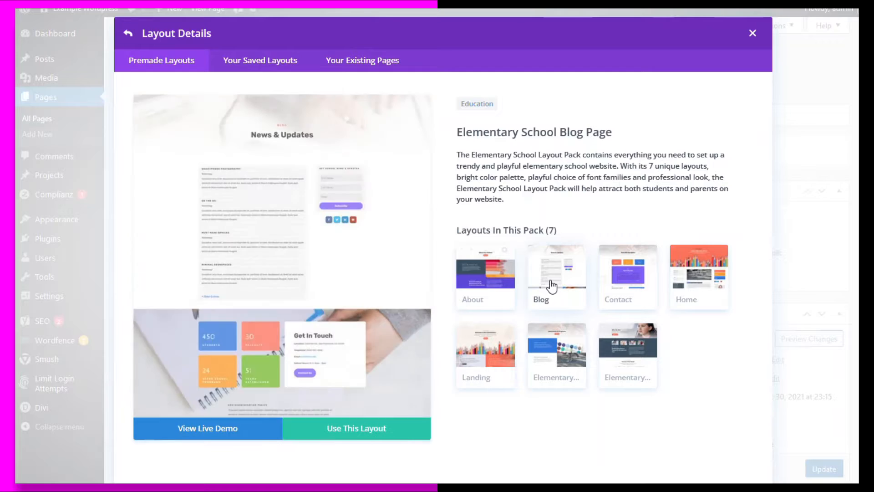
left_click(632, 280)
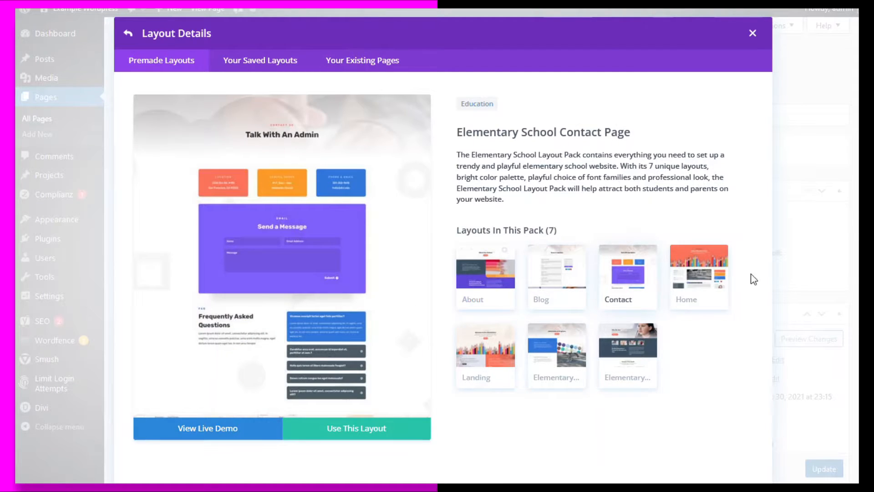
left_click(706, 281)
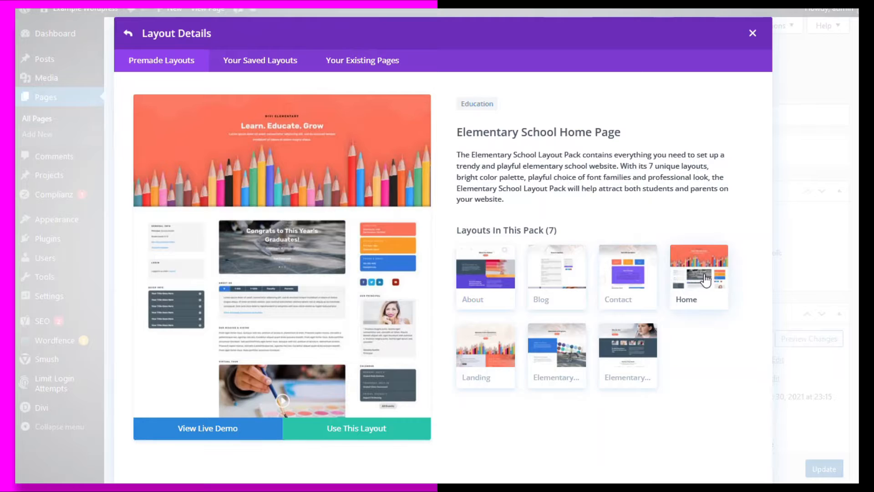
left_click(481, 364)
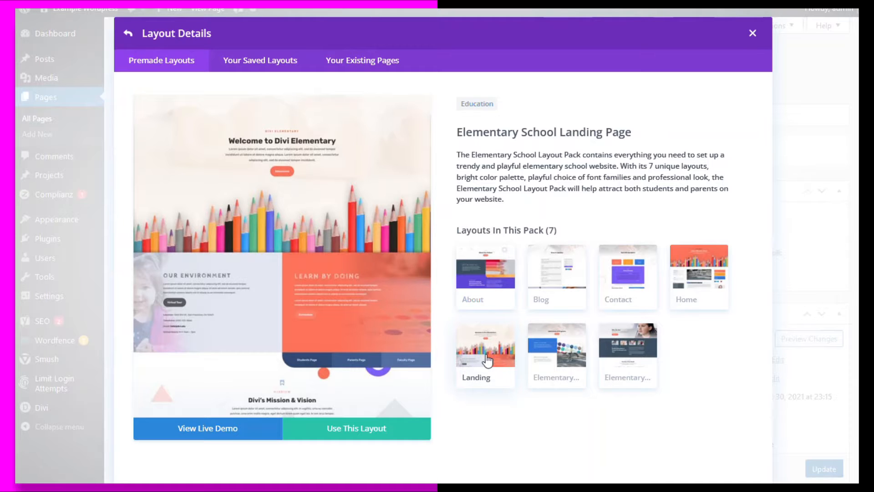
scroll(339, 332, "down", 10)
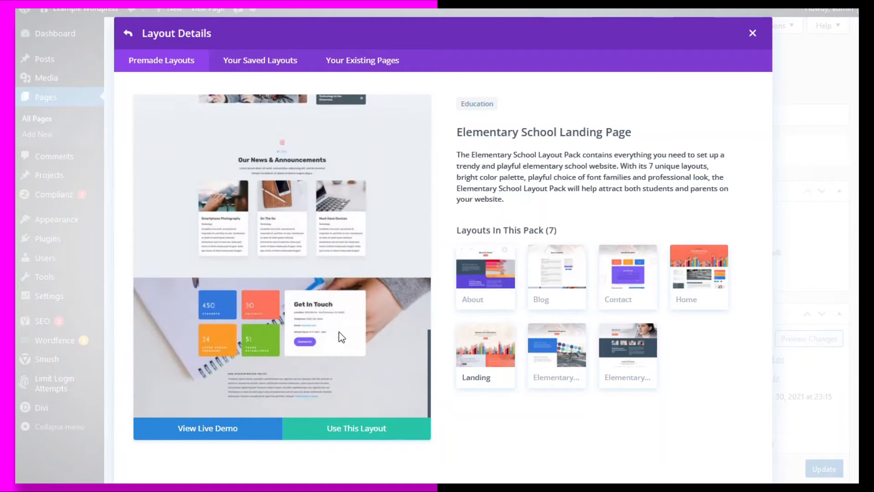
left_click(348, 432)
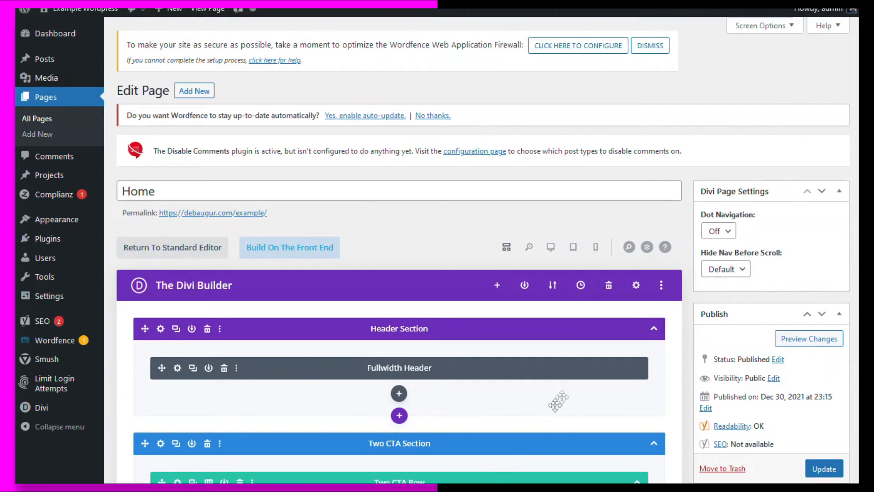
Review the loaded sections of the Home page and open it for building on the front end
scroll(570, 390, "down", 7)
scroll(572, 387, "up", 8)
left_click(283, 249)
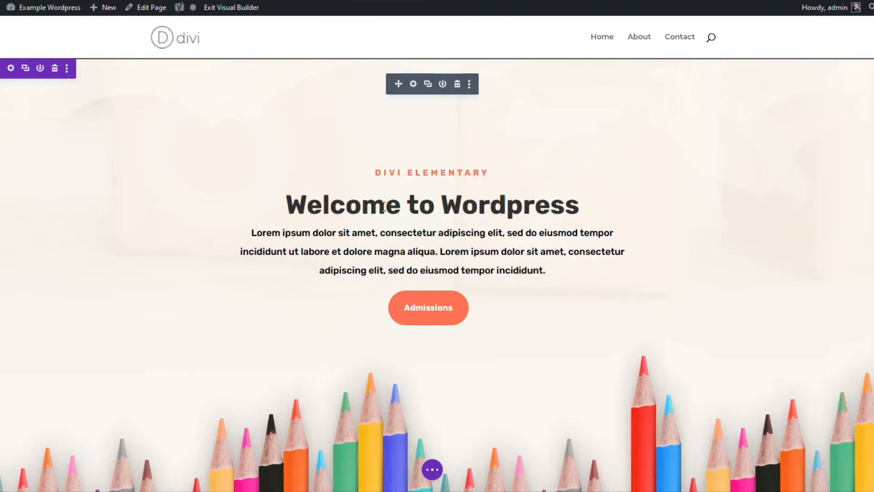
Select the word "Wordpress" in the header title for inline editing, and place the cursor in the paragraph below it
left_click(477, 205)
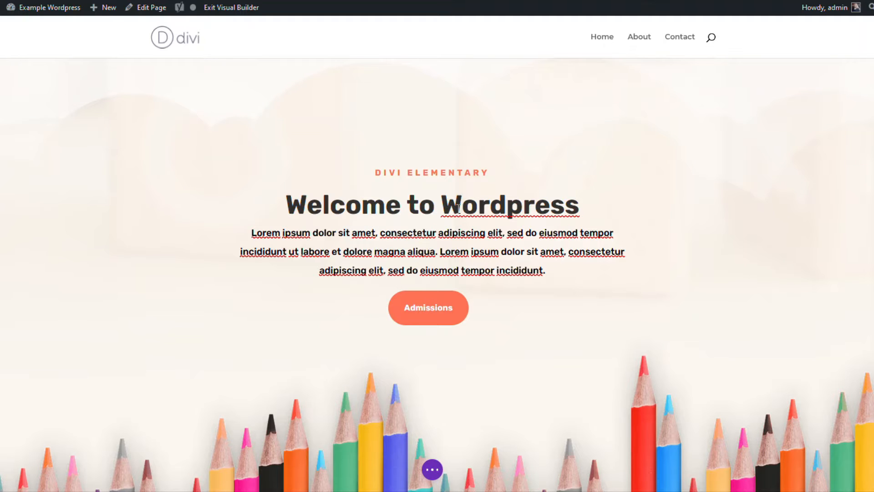
double_click(458, 208)
left_click(414, 245)
Open the settings of the "Learn By Doing" call to action, look over its content fields, and dock the settings beside the page
scroll(415, 245, "down", 10)
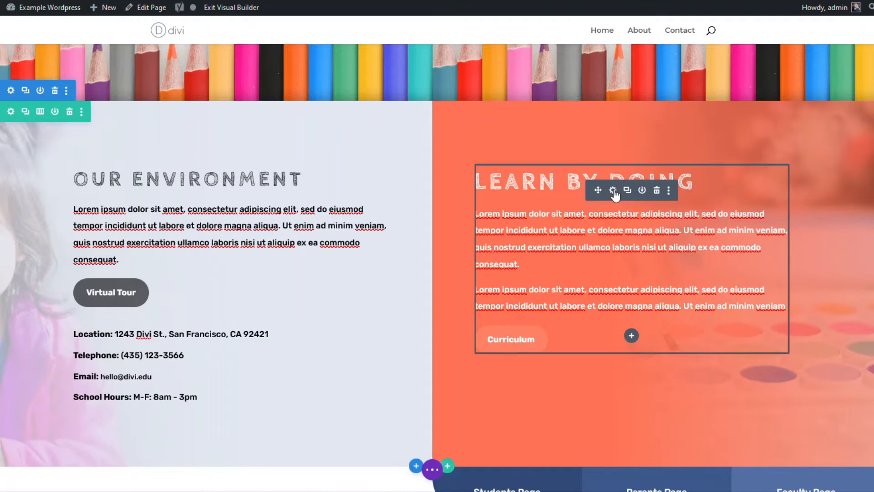
left_click(614, 190)
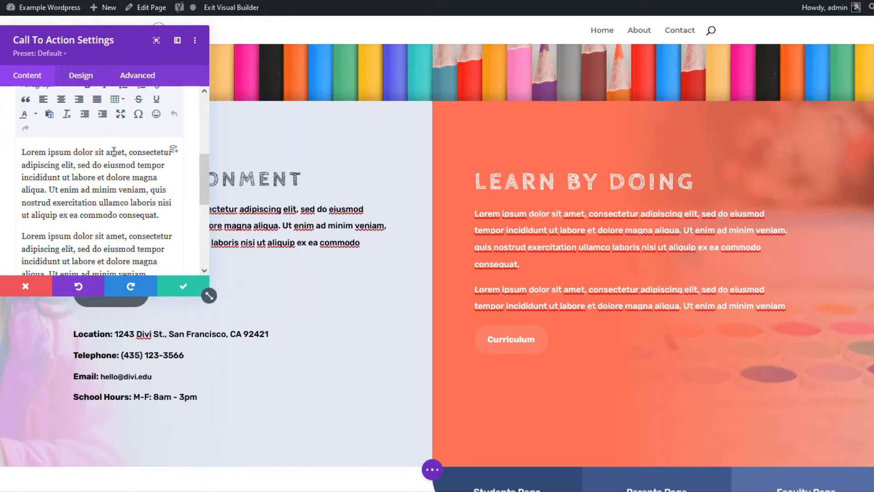
scroll(125, 158, "down", 2)
scroll(136, 146, "up", 5)
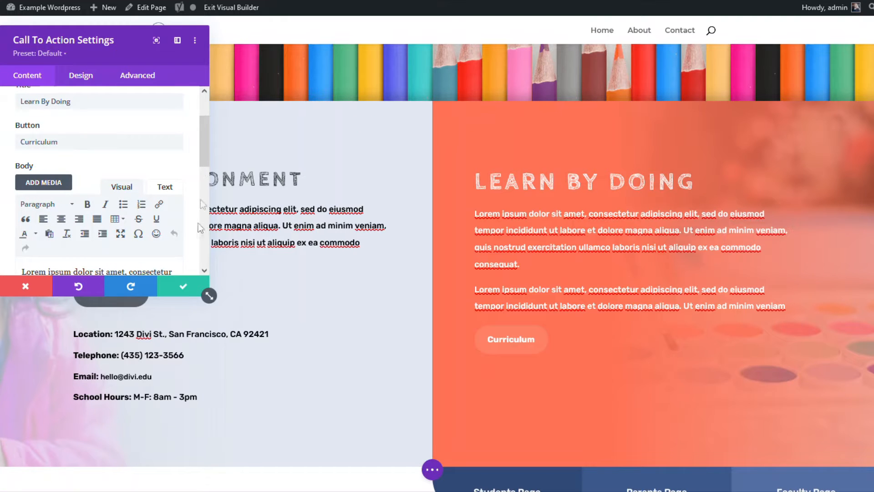
left_click(177, 40)
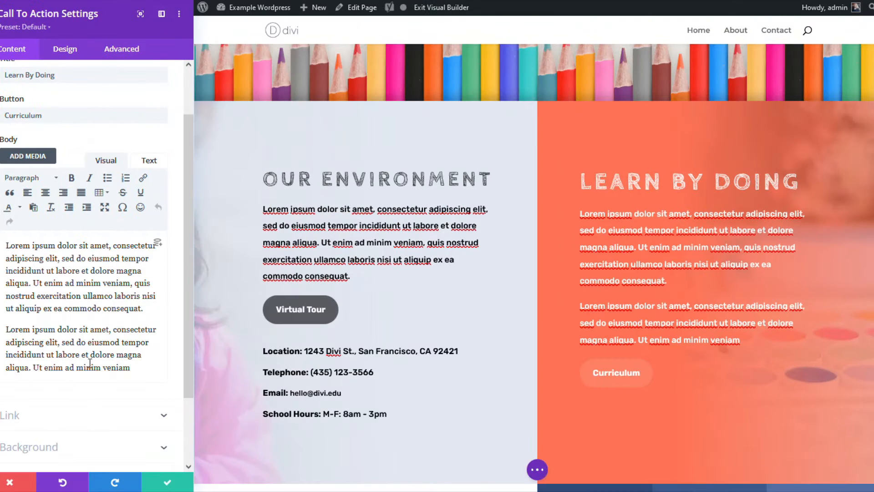
Return the "Learn By Doing" call to action settings to a small floating window, look over the body text, and save the module
left_click(139, 17)
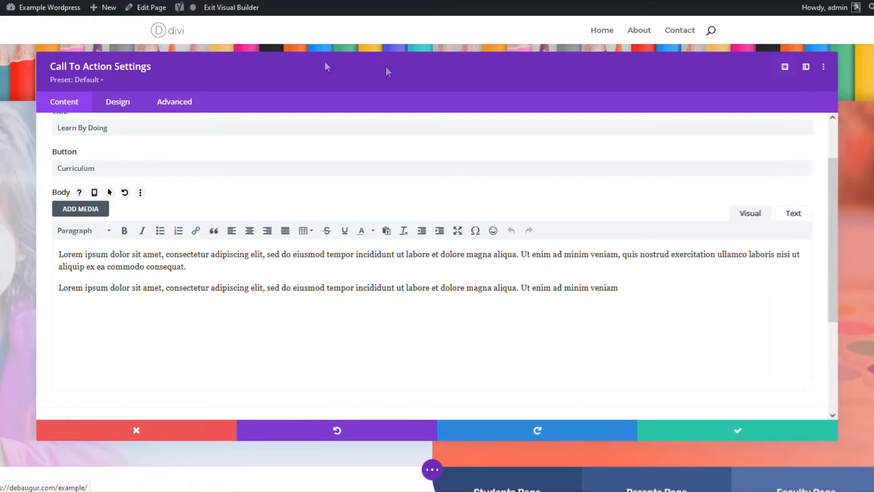
left_click(786, 64)
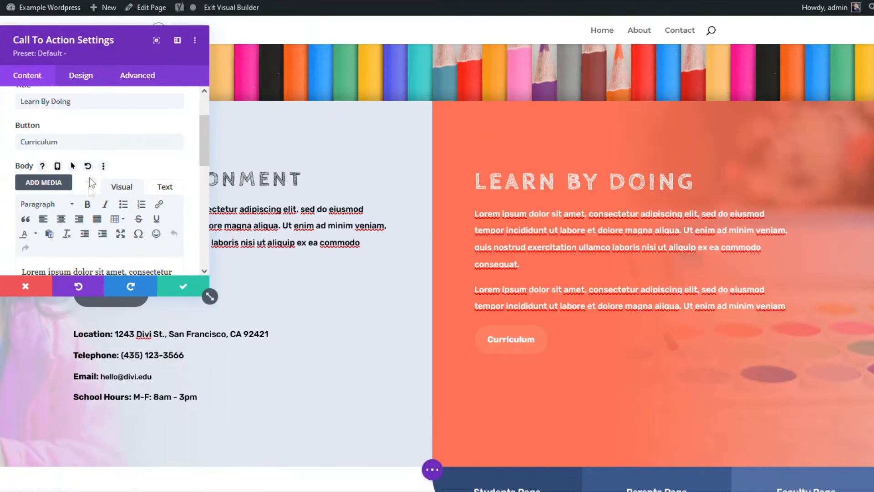
scroll(147, 214, "down", 5)
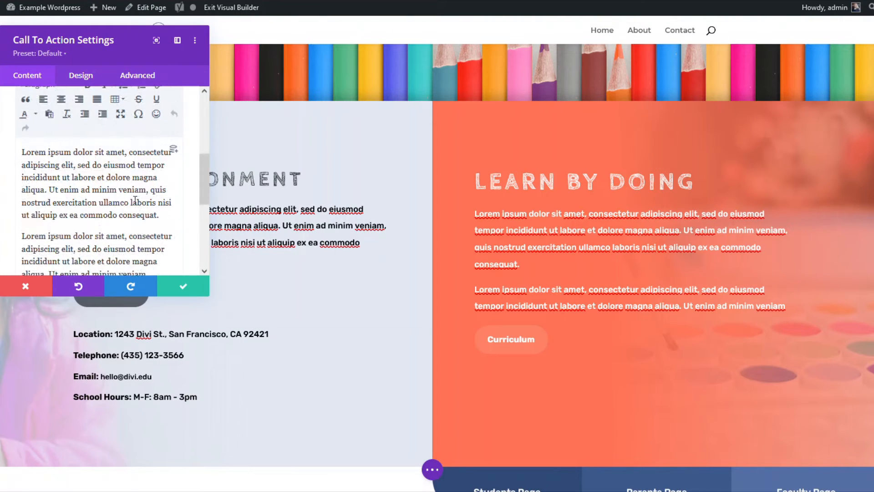
scroll(132, 201, "up", 3)
left_click_drag(87, 157, 101, 229)
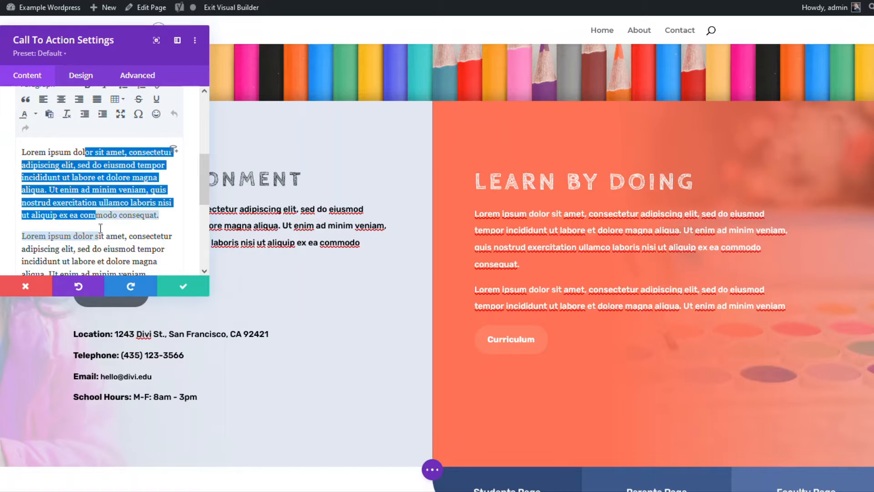
left_click(127, 262)
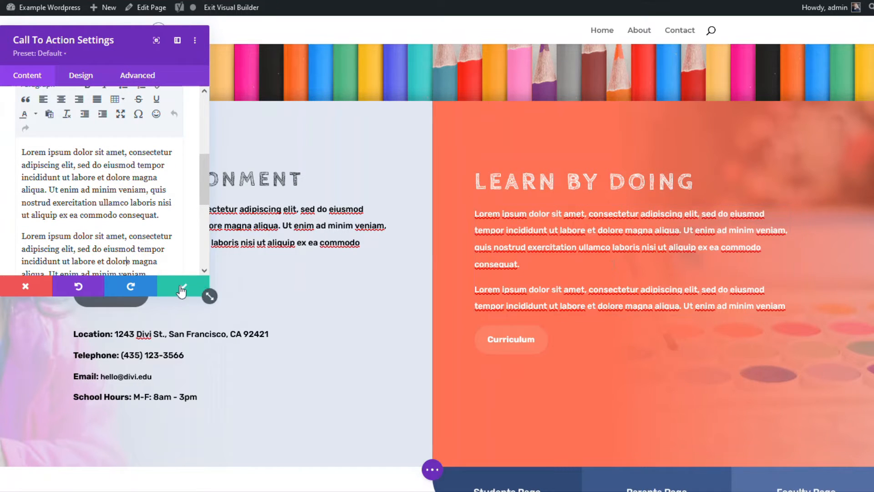
left_click(183, 286)
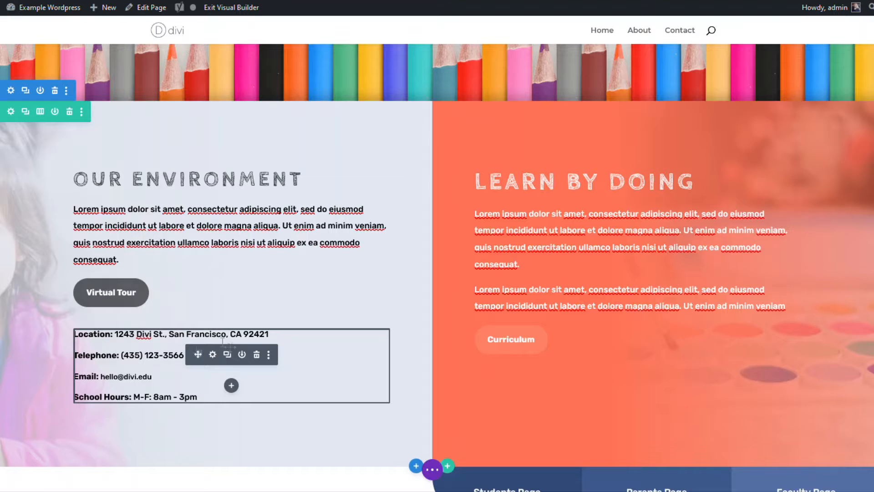
Delete the text module with the location, telephone, email and school hours below the Virtual Tour button
left_click(257, 356)
Open the settings of the "Students Page" blurb, select its title text, and close the settings without saving
scroll(306, 328, "down", 1)
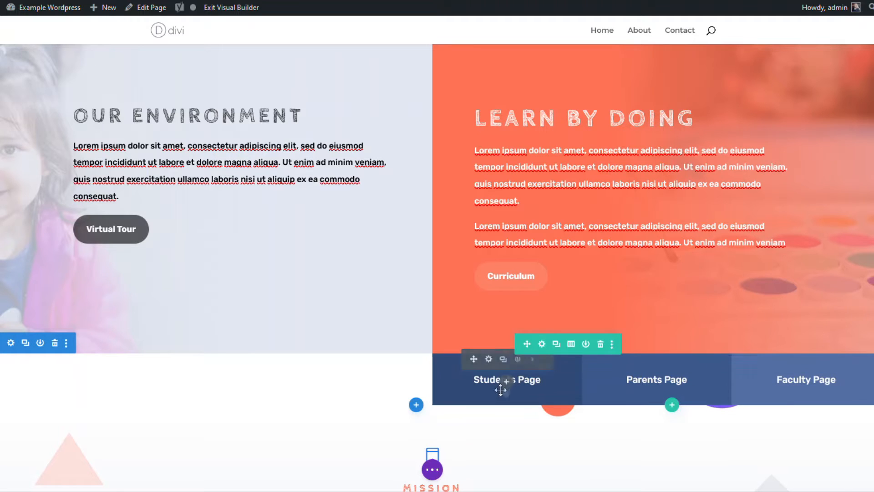
left_click(489, 359)
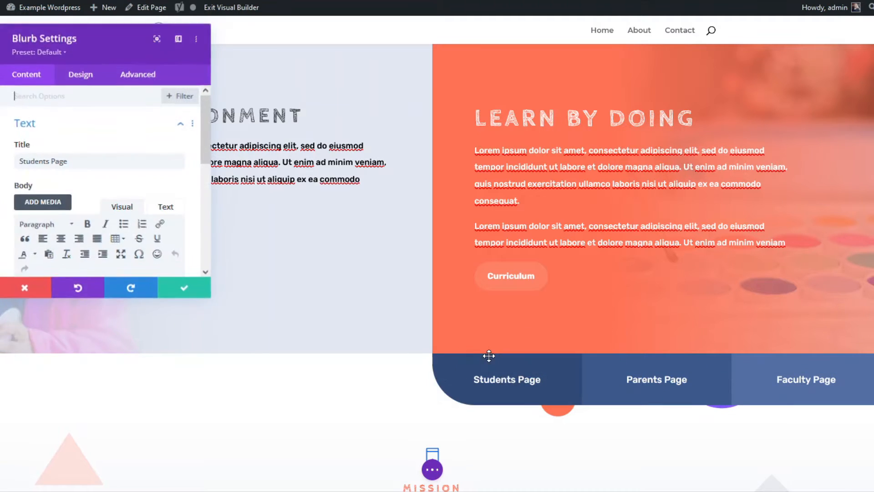
scroll(92, 198, "down", 1)
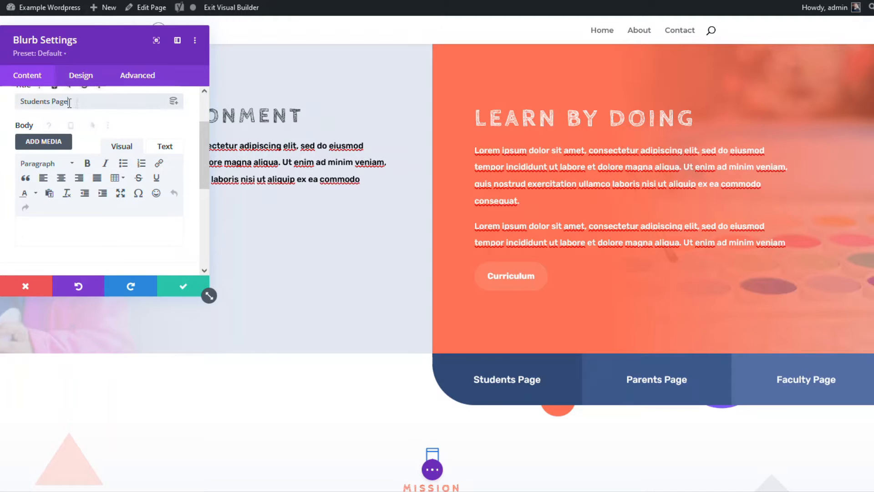
left_click_drag(76, 101, 12, 103)
left_click(23, 288)
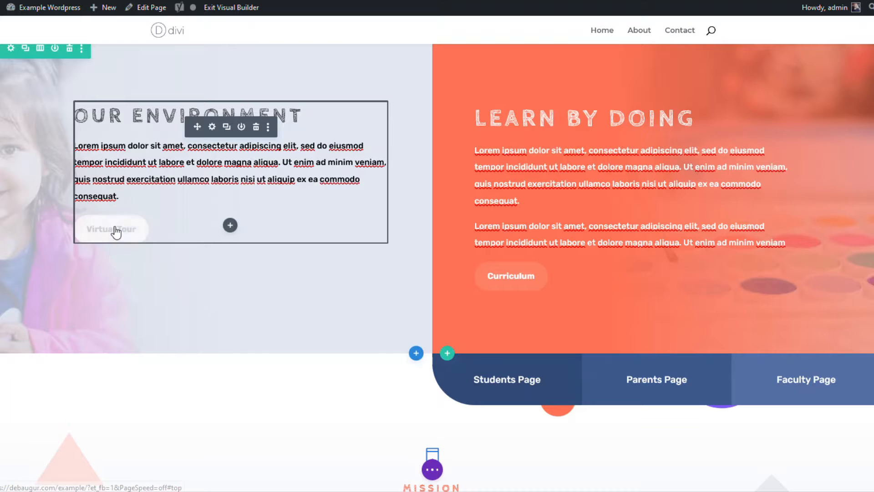
Open the "Our Environment" call to action settings, look over its title, button and body fields, and save the module
left_click(212, 127)
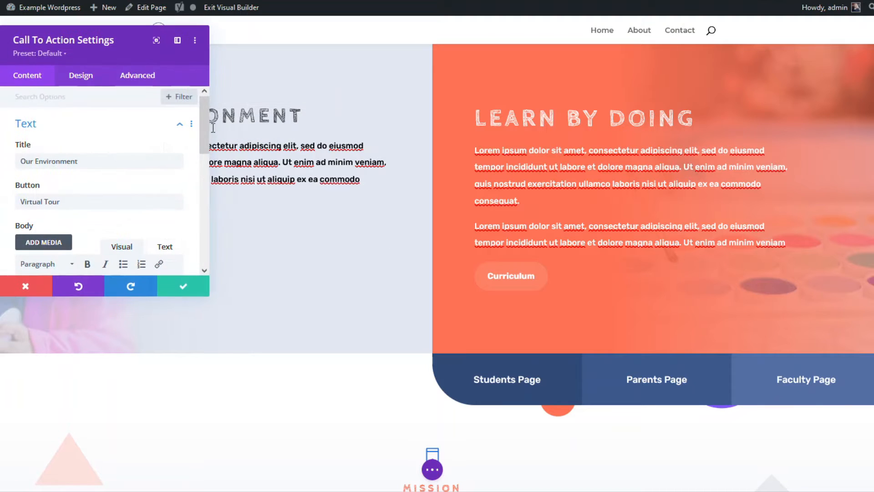
scroll(40, 132, "down", 2)
scroll(40, 131, "up", 2)
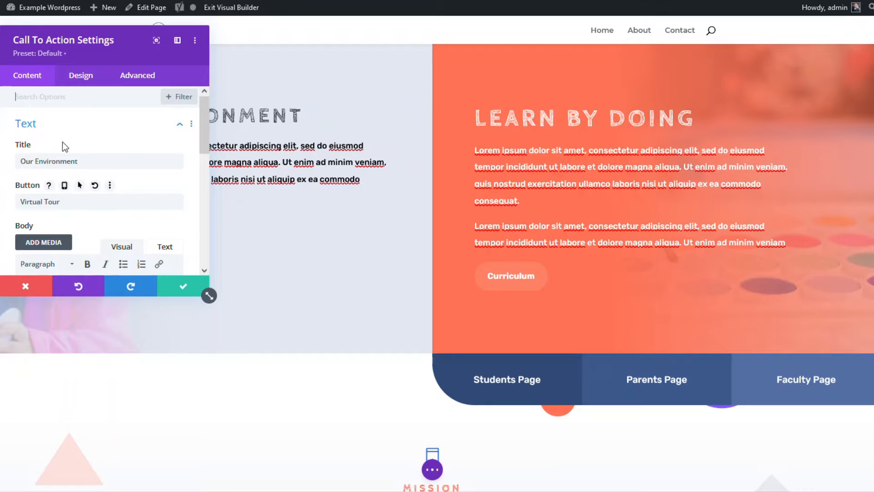
left_click(176, 288)
Open the settings of the "From Our Principal" text module, look over its body text, and save it
scroll(293, 250, "down", 5)
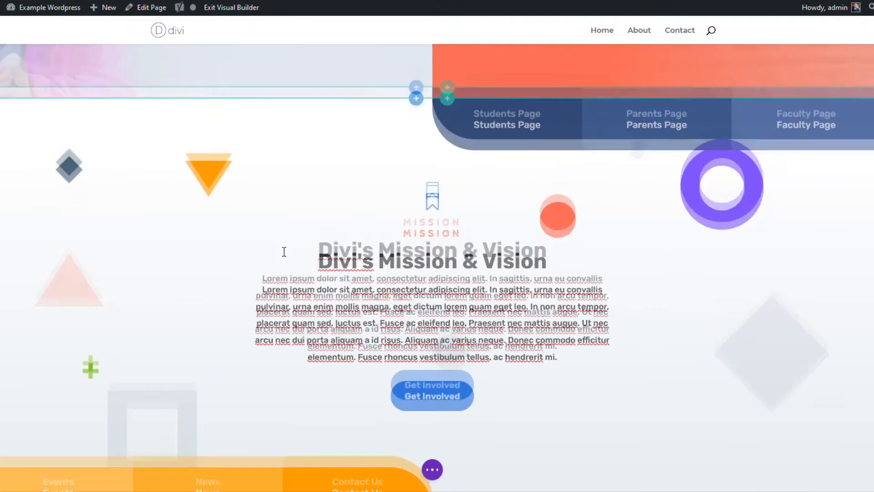
scroll(285, 252, "down", 6)
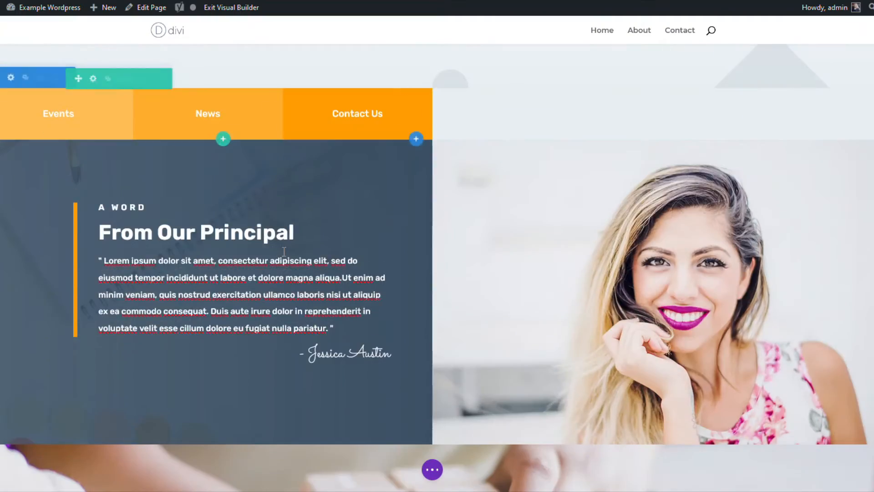
scroll(284, 252, "down", 2)
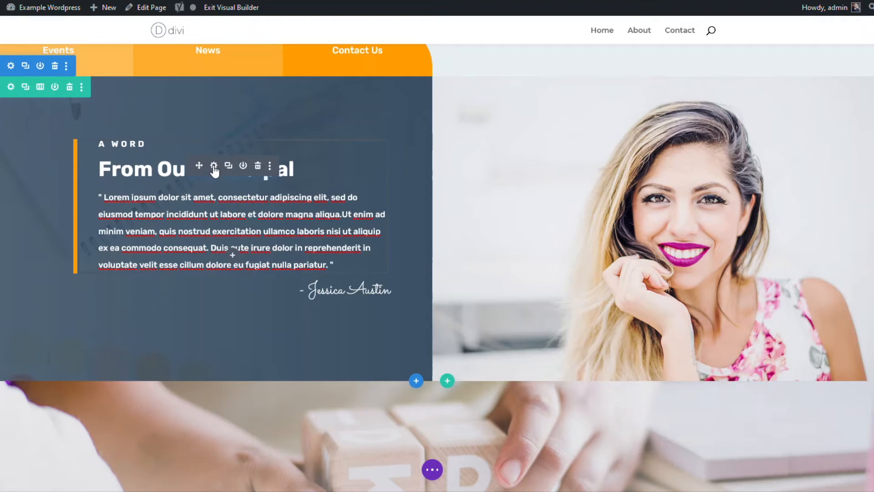
left_click(214, 167)
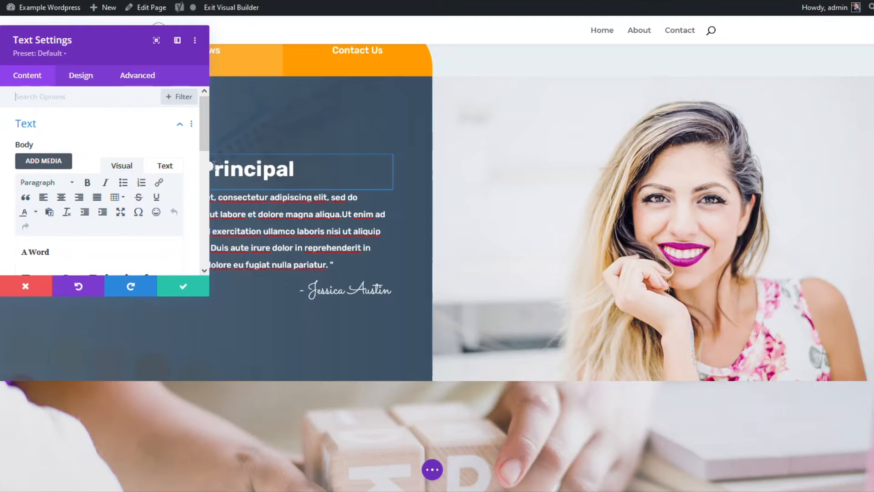
scroll(144, 178, "down", 3)
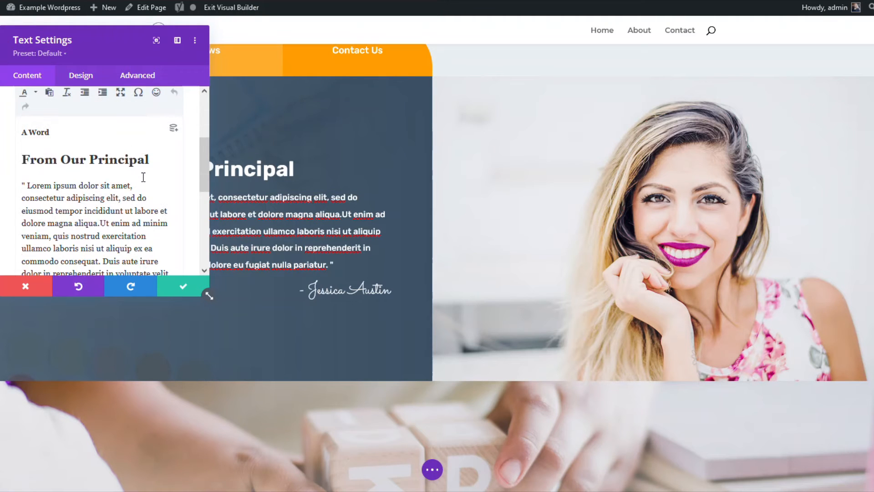
scroll(144, 177, "down", 2)
left_click(177, 289)
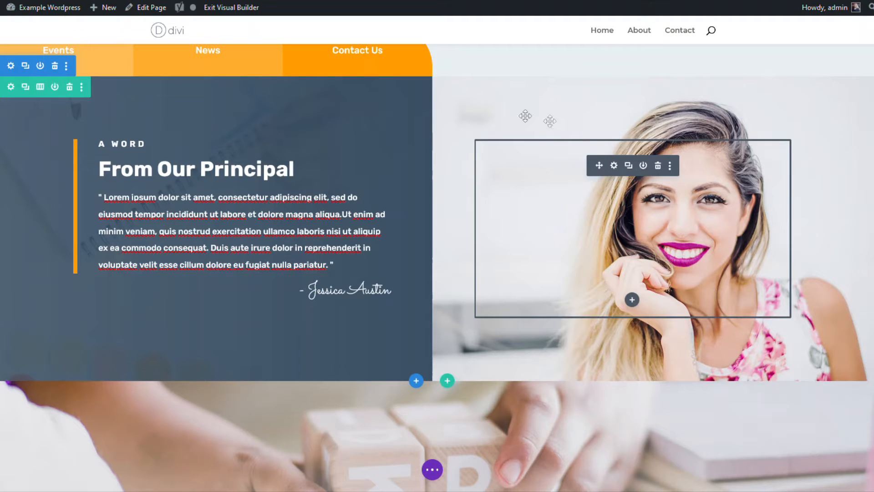
Set the second background gradient color of the principal row's first column to rgba(58,80,99,0.82)
mouse_move(11, 94)
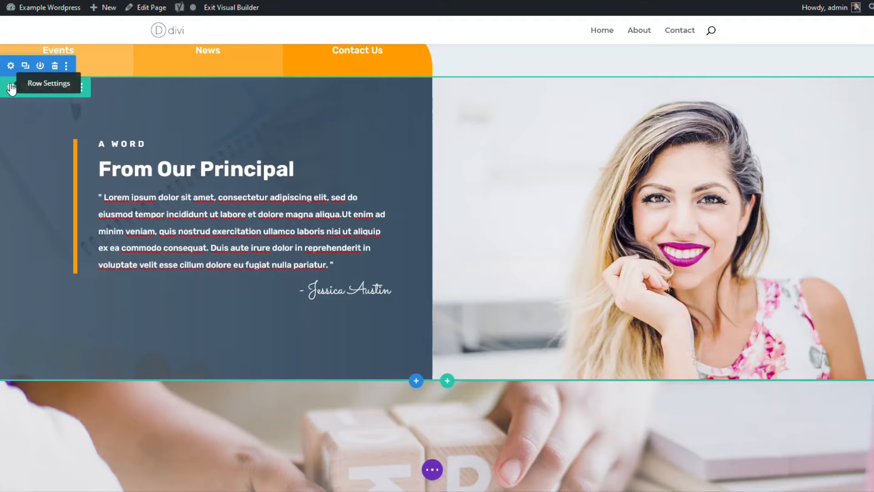
left_click(11, 88)
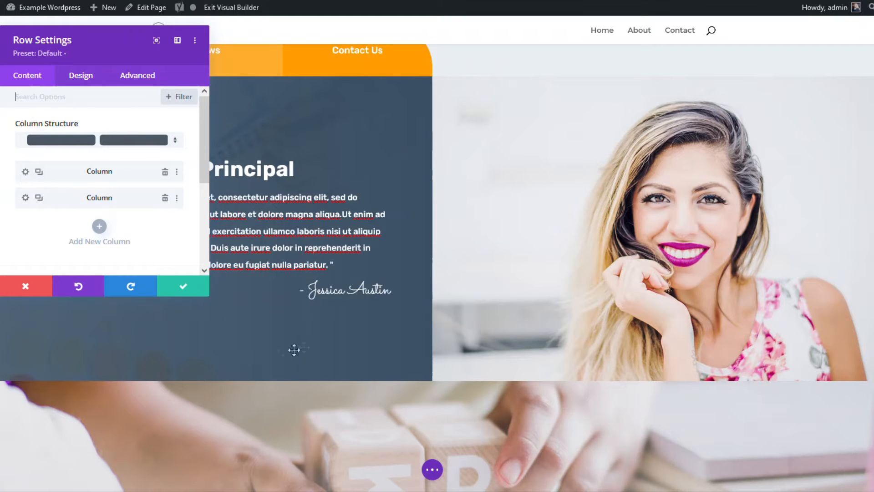
left_click(25, 172)
scroll(69, 173, "down", 2)
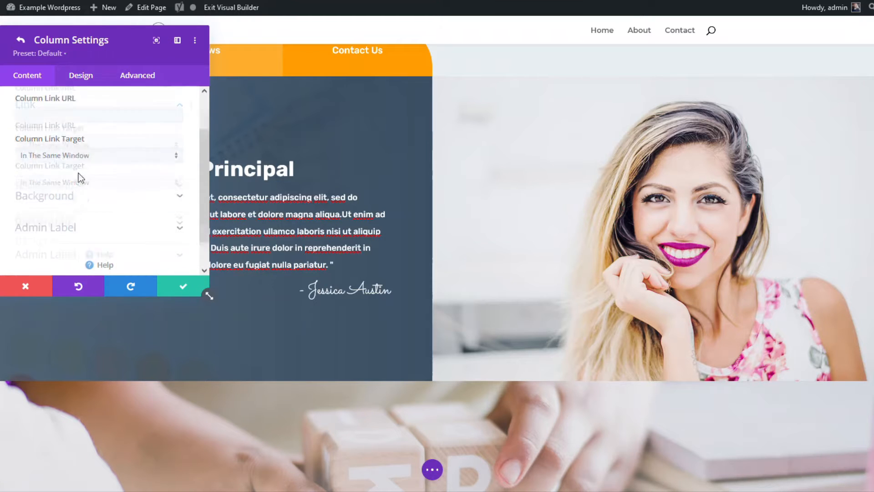
left_click(55, 167)
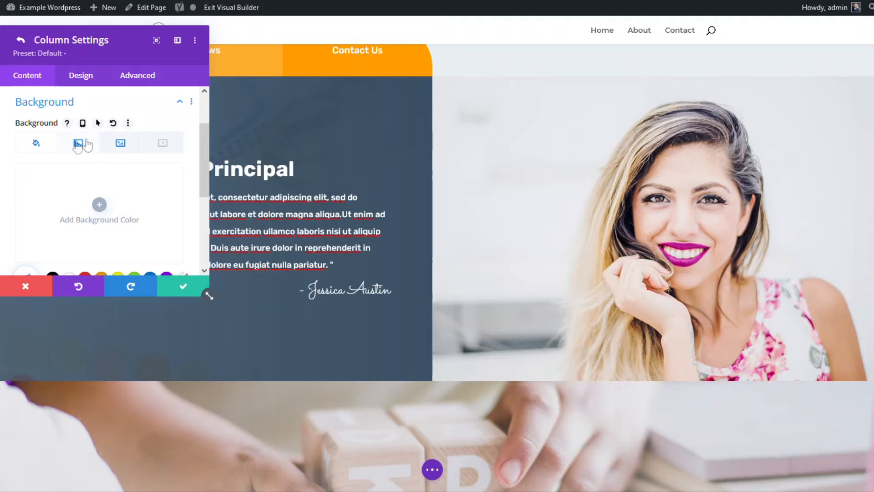
left_click(77, 144)
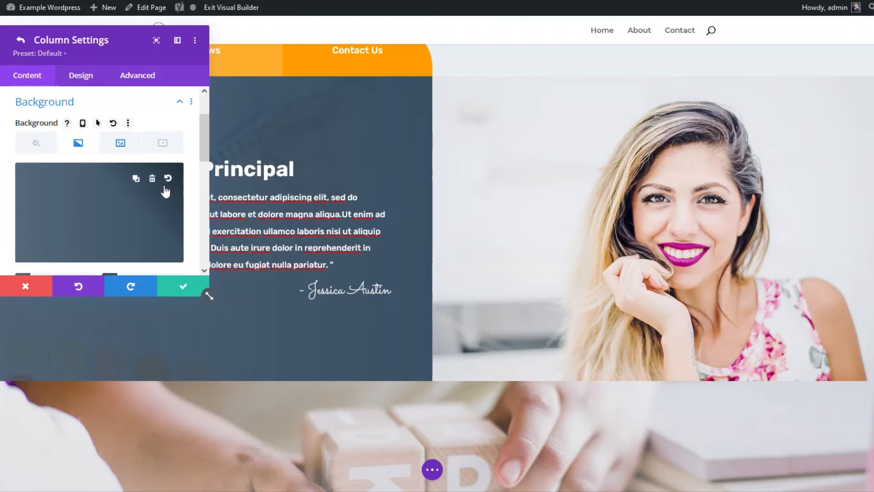
scroll(168, 189, "down", 2)
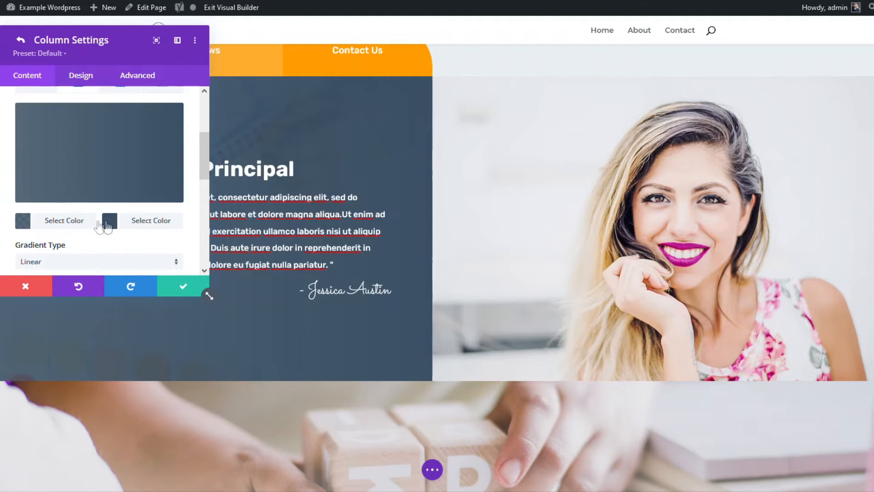
left_click(133, 226)
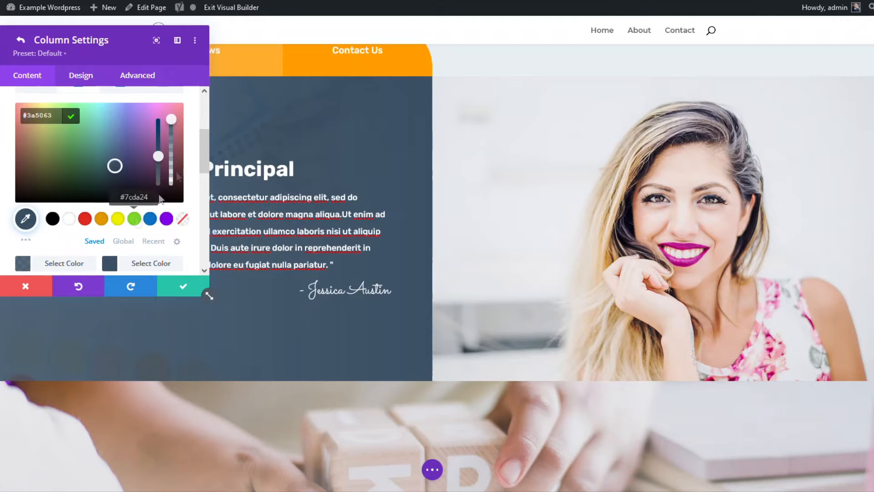
left_click_drag(170, 127, 170, 135)
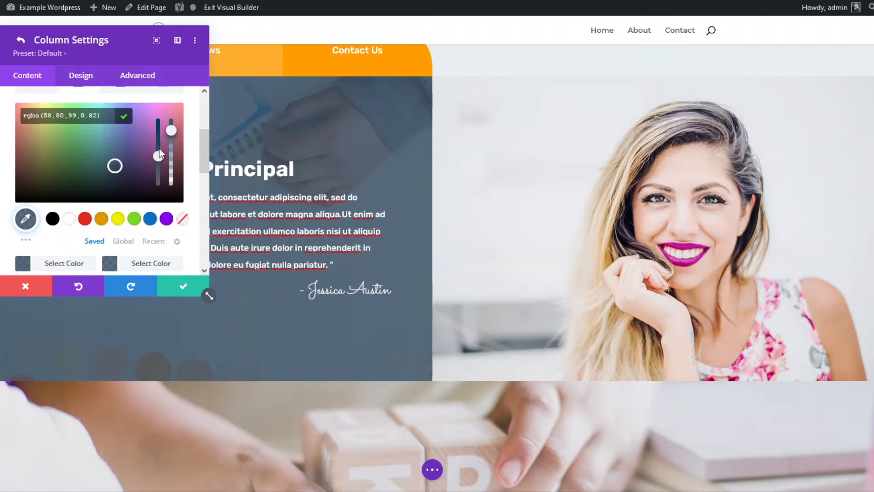
Open the media library for the column's background image, view the available pictures, and close it without choosing one
scroll(158, 153, "up", 3)
left_click(122, 202)
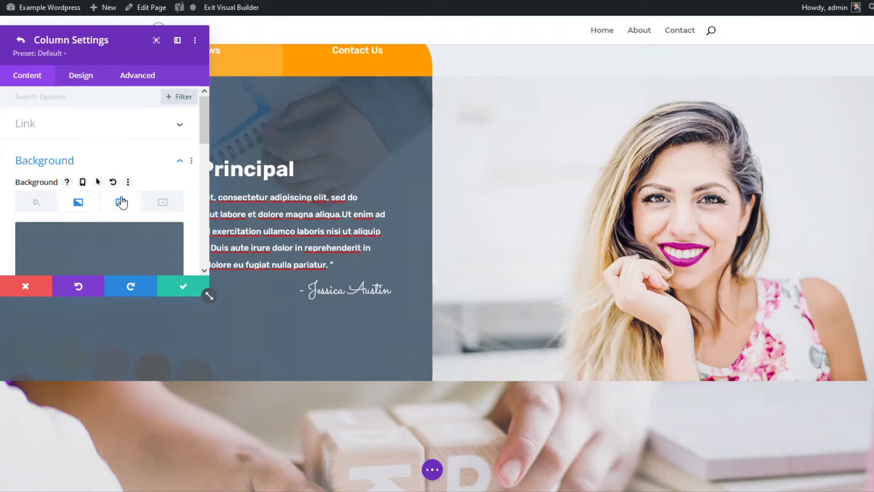
scroll(181, 163, "down", 1)
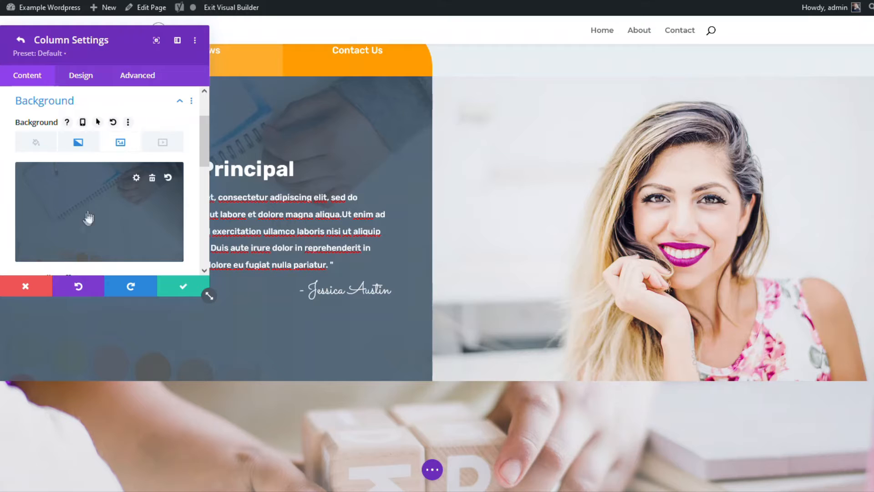
left_click(136, 179)
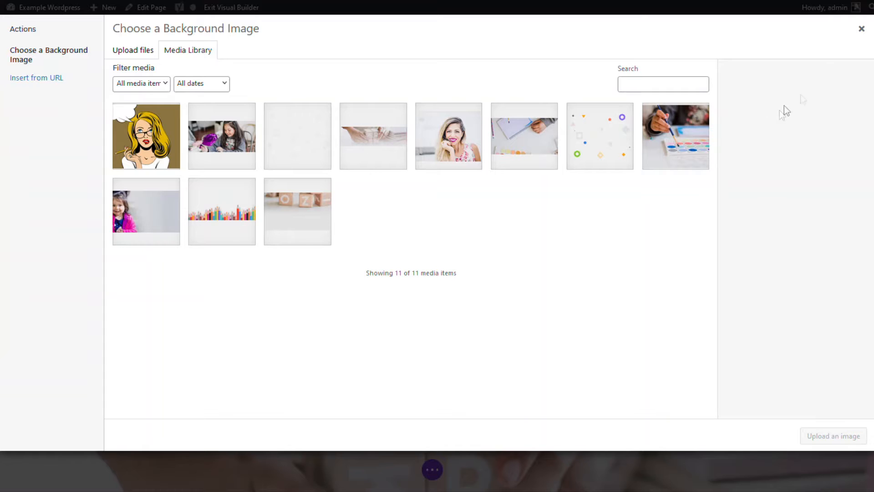
left_click(861, 30)
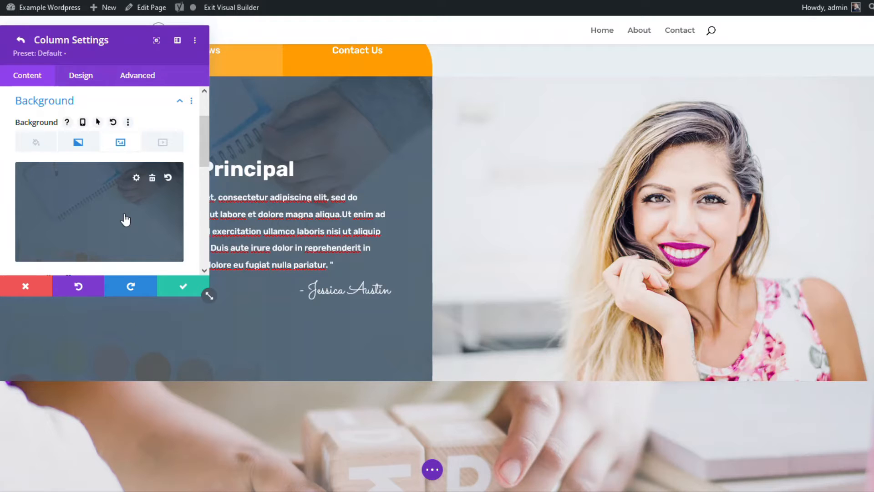
Look through the column's color, gradient, image and video background options, and return to the background color
left_click(39, 145)
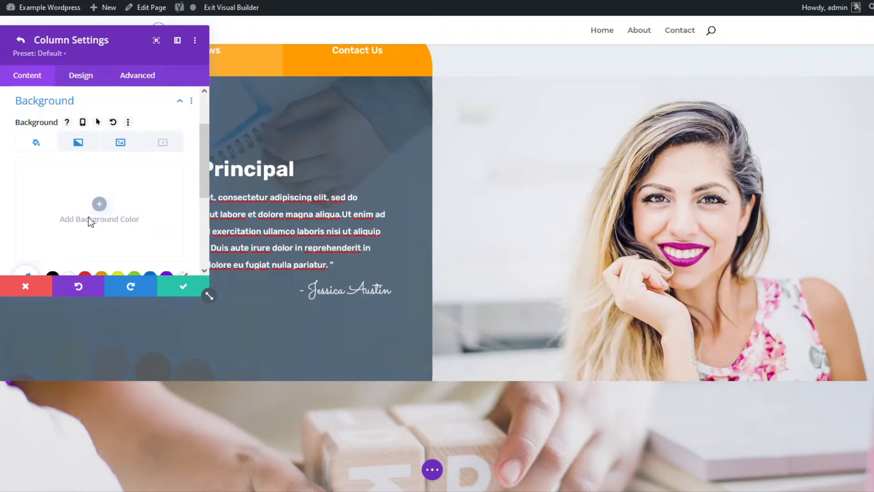
left_click(78, 143)
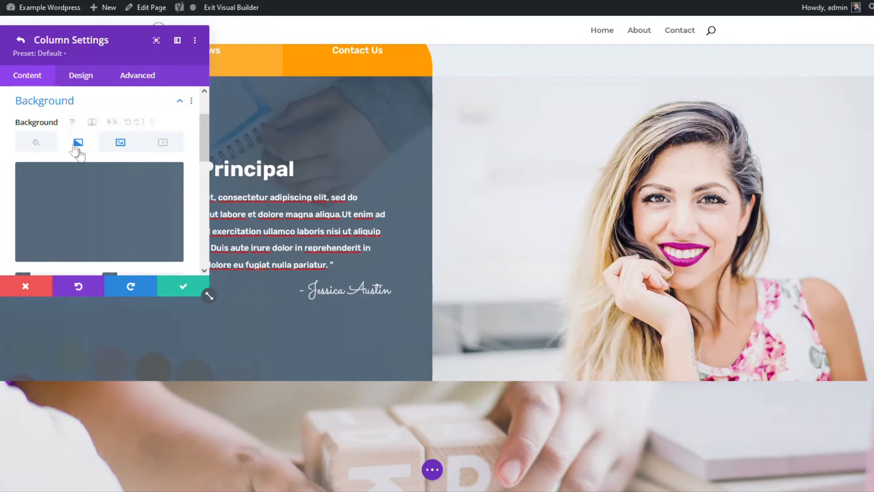
left_click(121, 143)
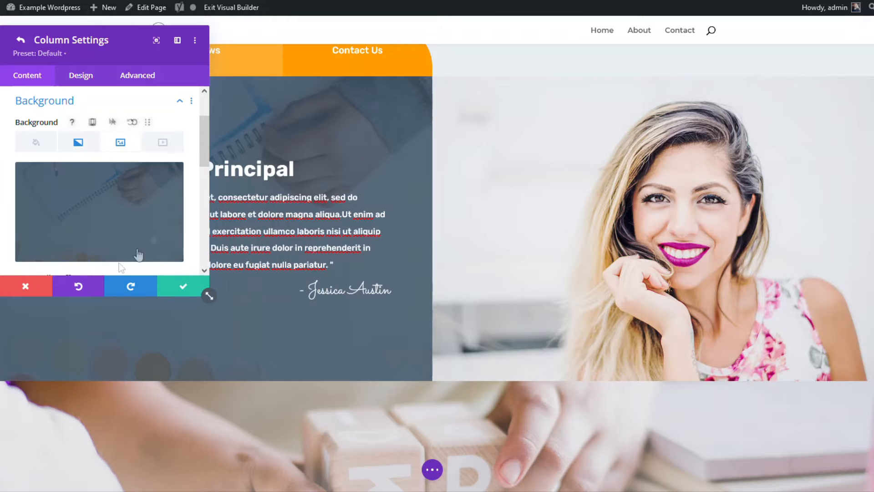
left_click(163, 144)
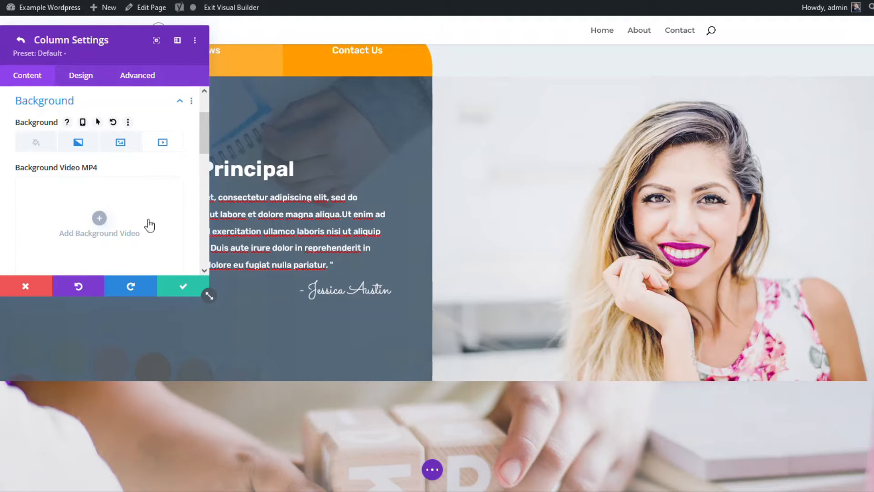
left_click(33, 144)
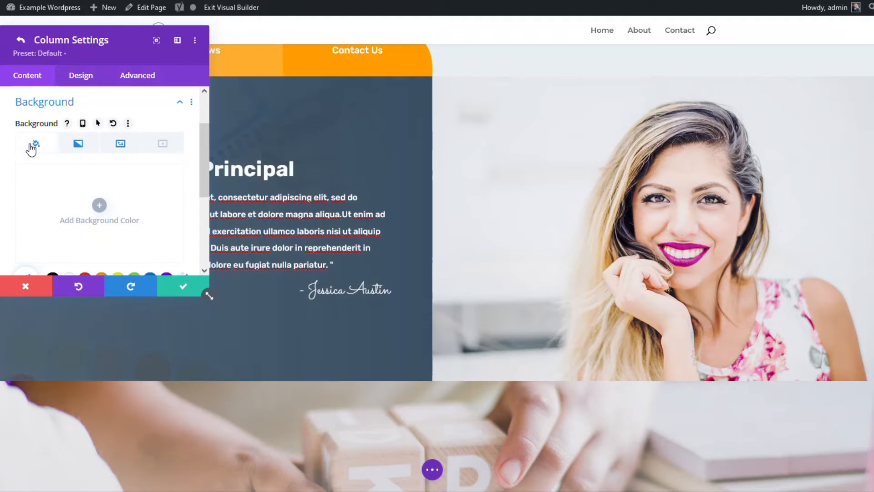
View the background image of the principal row's second column and the media library's pictures, and close the settings without choosing one
left_click(21, 41)
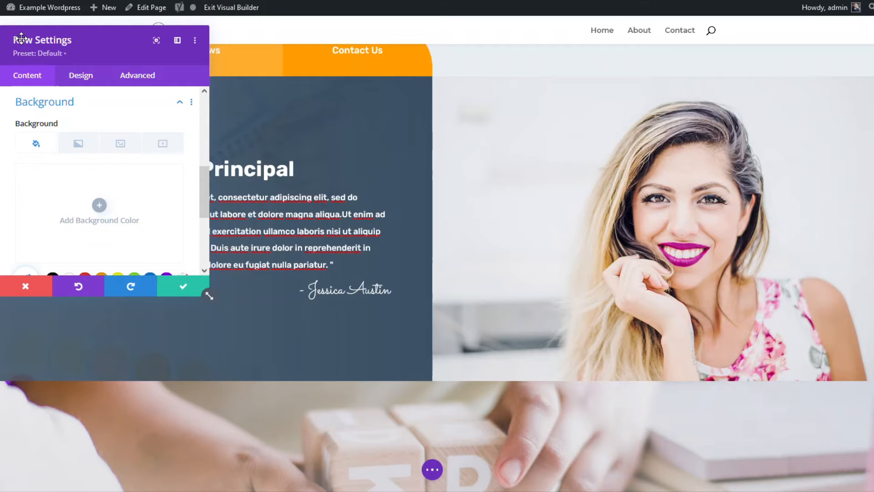
scroll(34, 201, "down", 3)
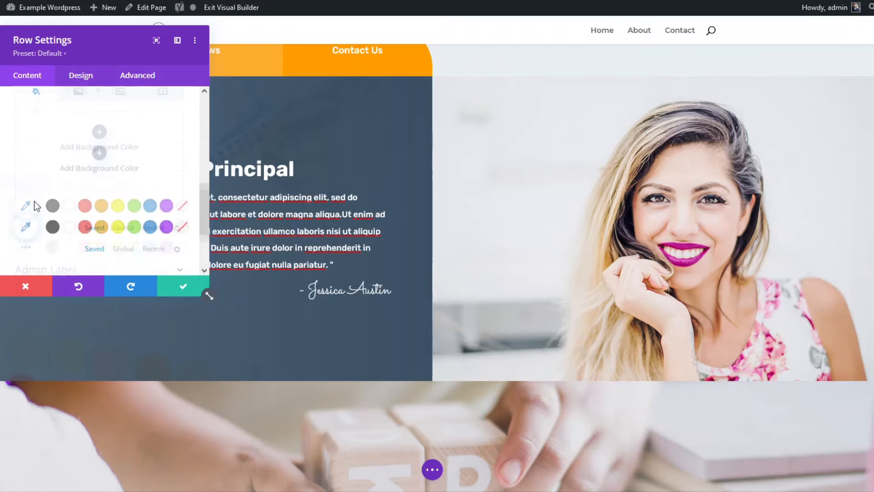
scroll(47, 218, "up", 5)
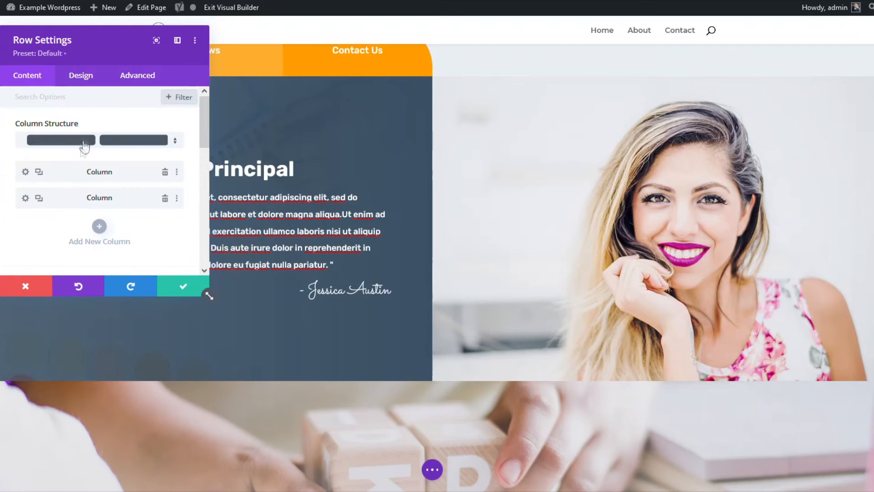
left_click(26, 198)
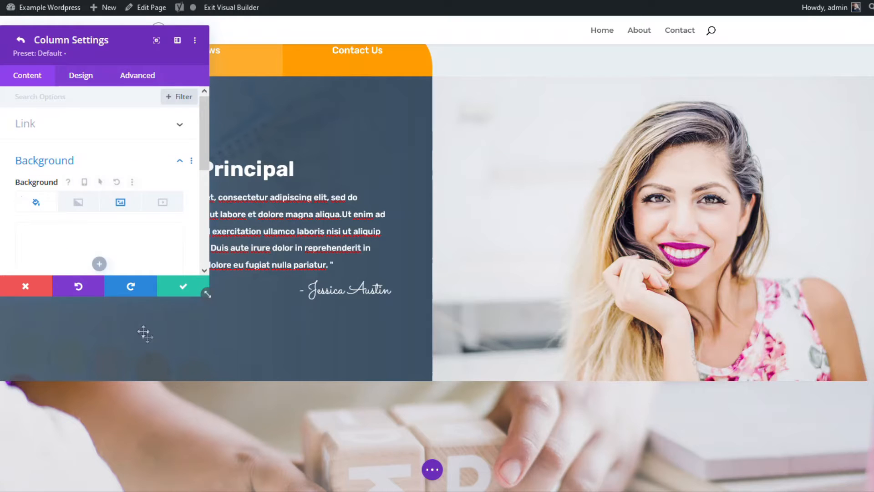
left_click(120, 201)
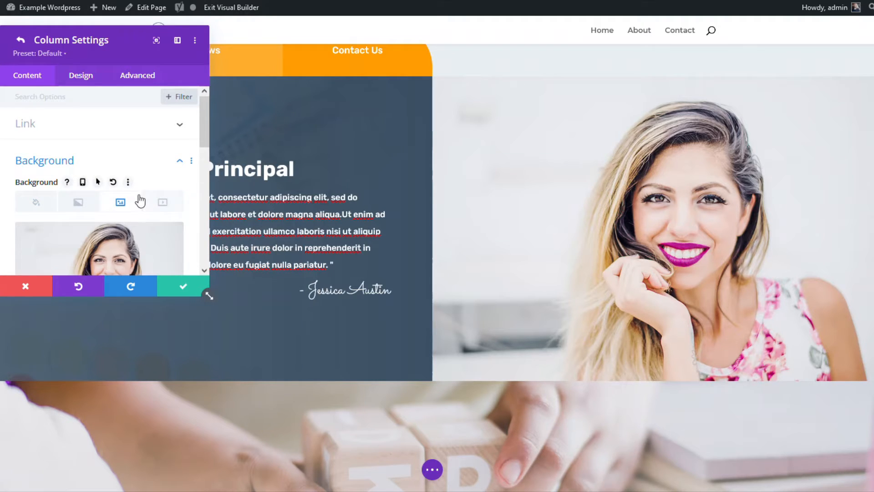
scroll(138, 196, "down", 2)
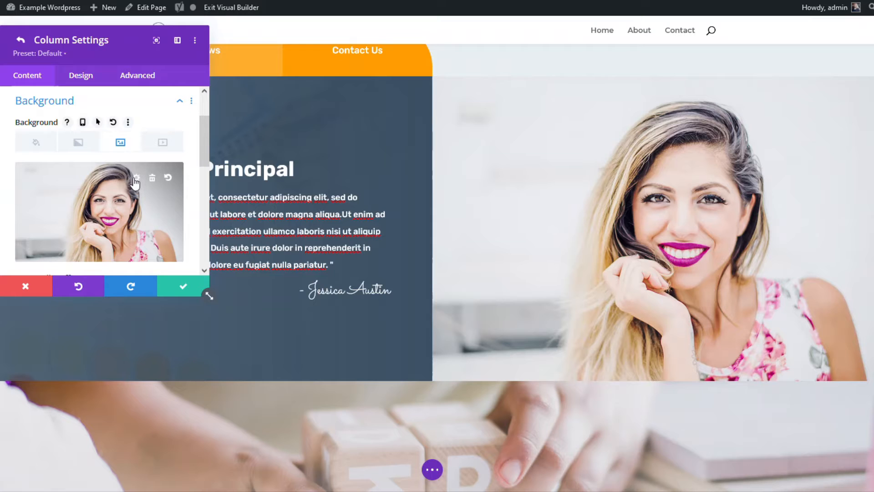
left_click(135, 179)
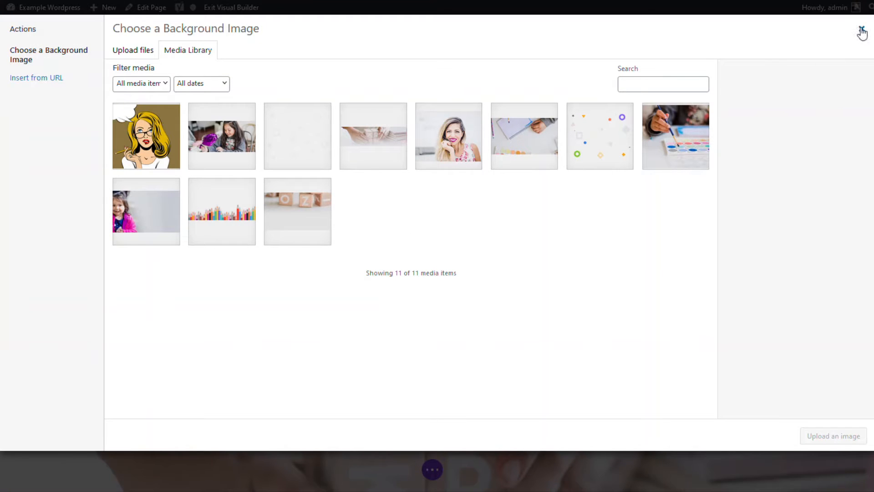
left_click(862, 31)
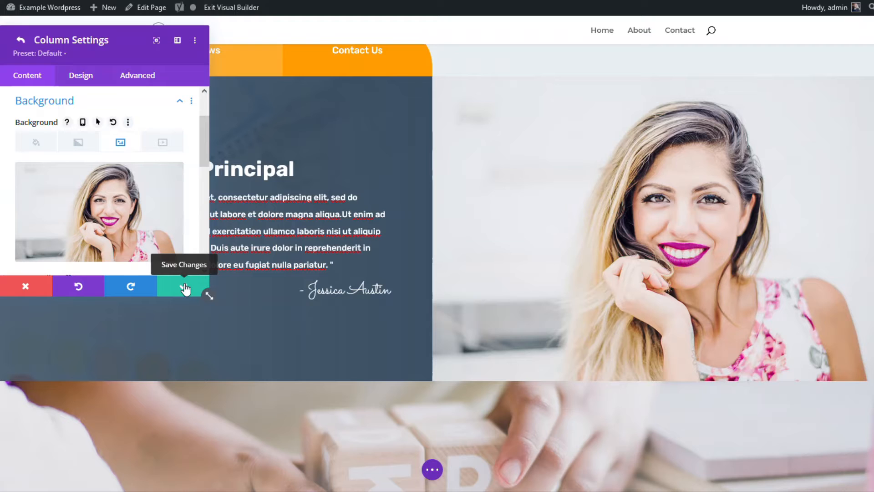
left_click(26, 287)
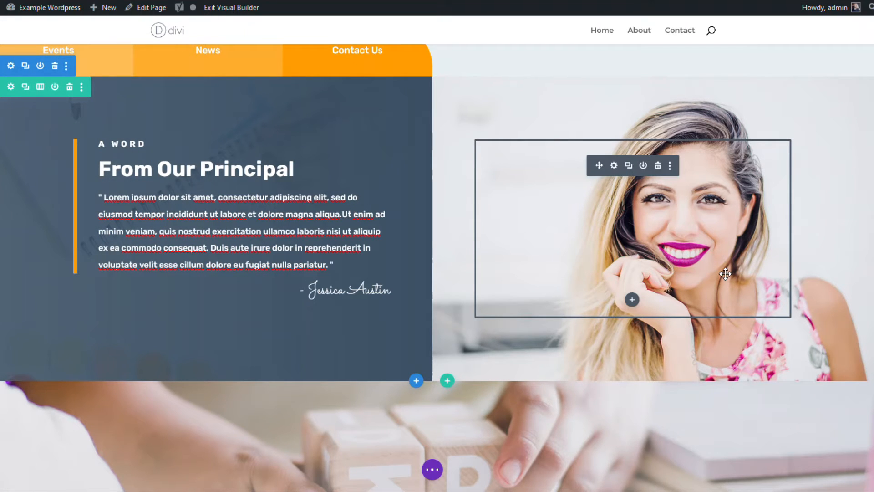
Delete the section with the wooden letter blocks image below the principal section
scroll(230, 225, "down", 4)
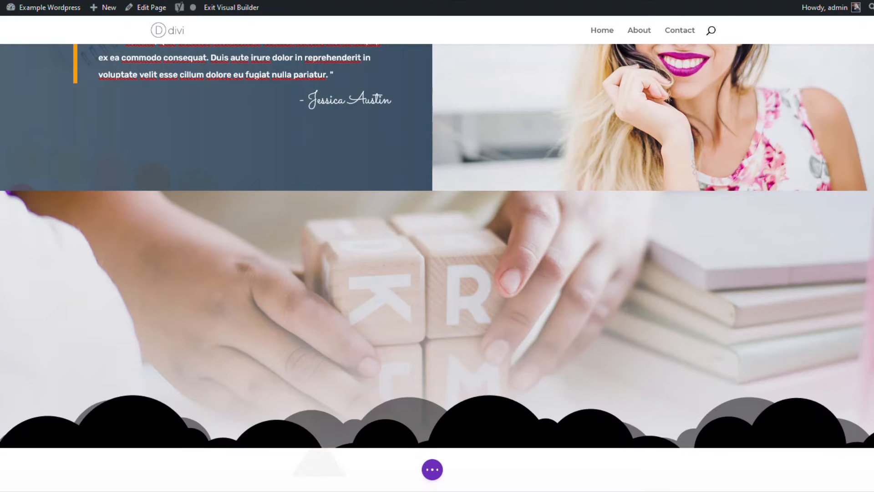
scroll(551, 437, "down", 2)
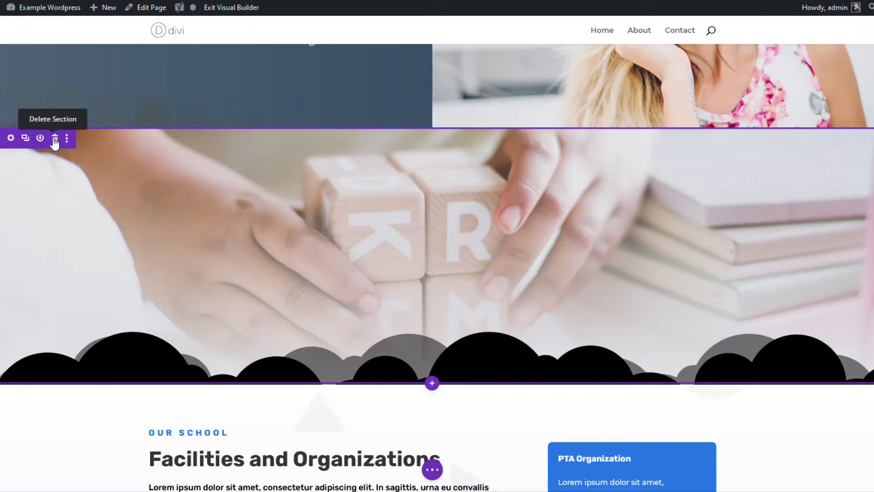
left_click(54, 138)
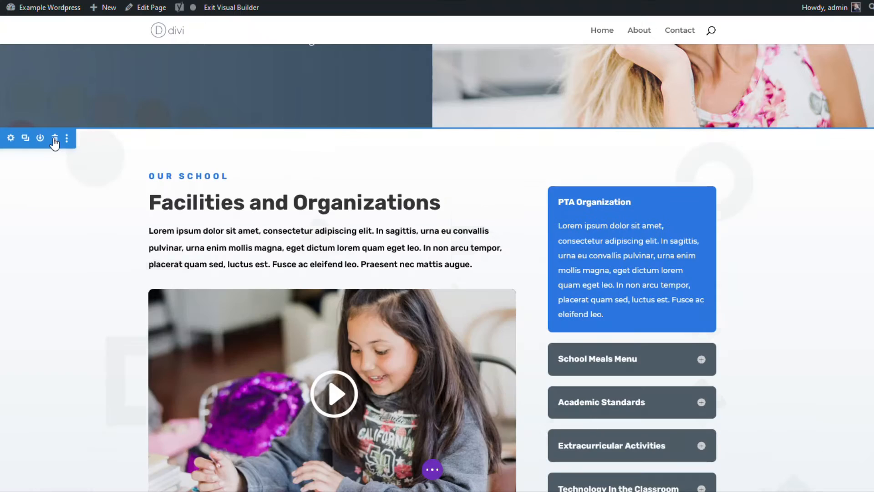
Look over the video file settings of the "Facilities and Organizations" video module and close them without changes
scroll(451, 223, "down", 3)
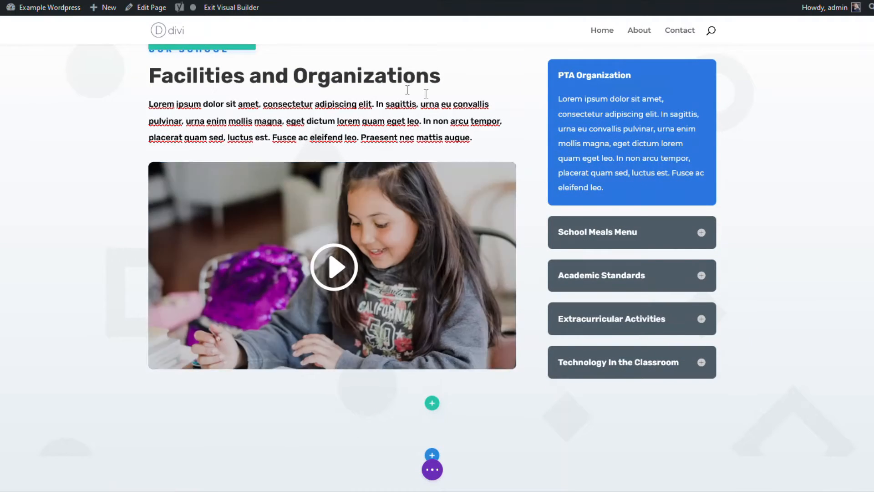
left_click(313, 188)
scroll(98, 209, "down", 3)
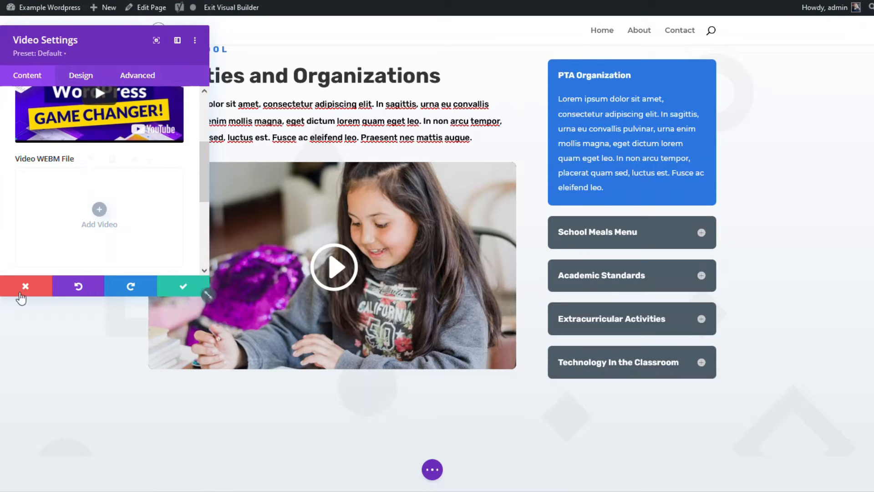
left_click(24, 288)
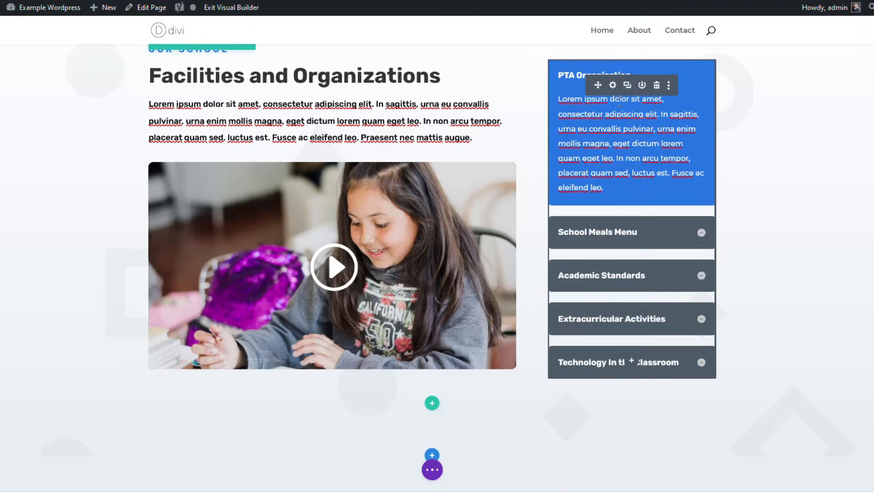
Open the accordion module's settings and look over the title and body text of its "PTA Organization" and "School Meals Menu" items
left_click(614, 86)
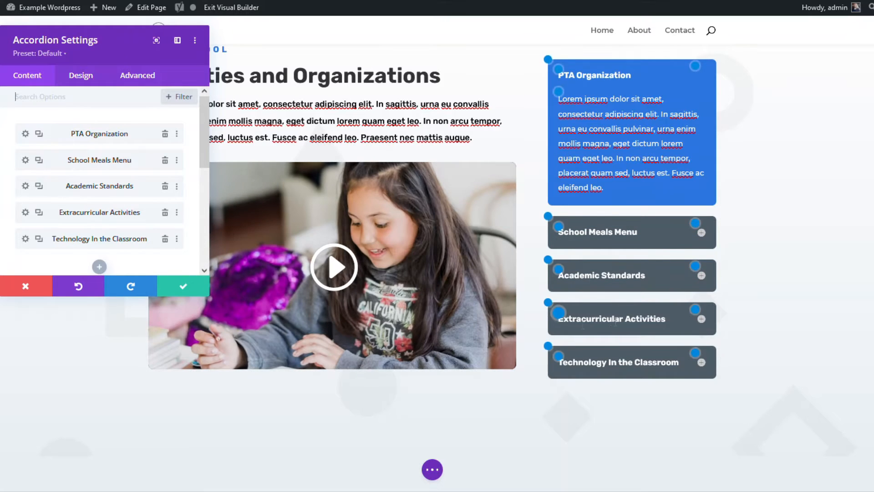
left_click(25, 135)
scroll(98, 173, "down", 4)
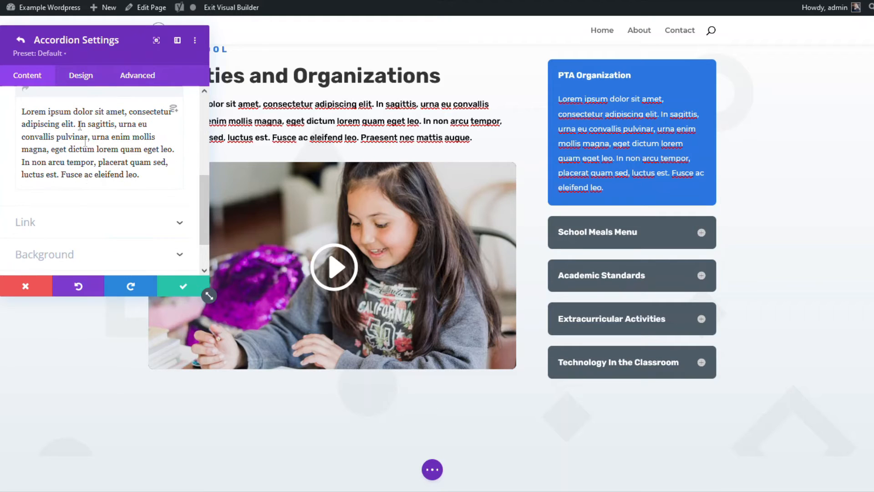
left_click(21, 41)
scroll(27, 200, "up", 3)
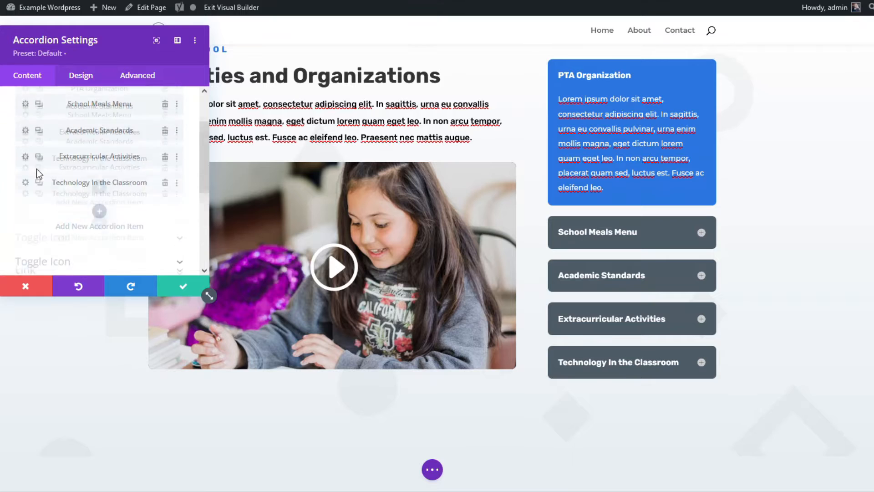
left_click(25, 154)
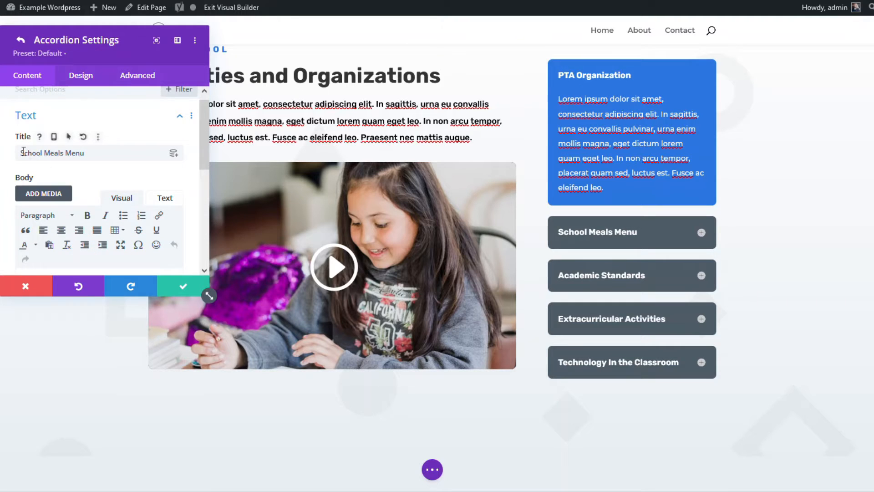
left_click(20, 41)
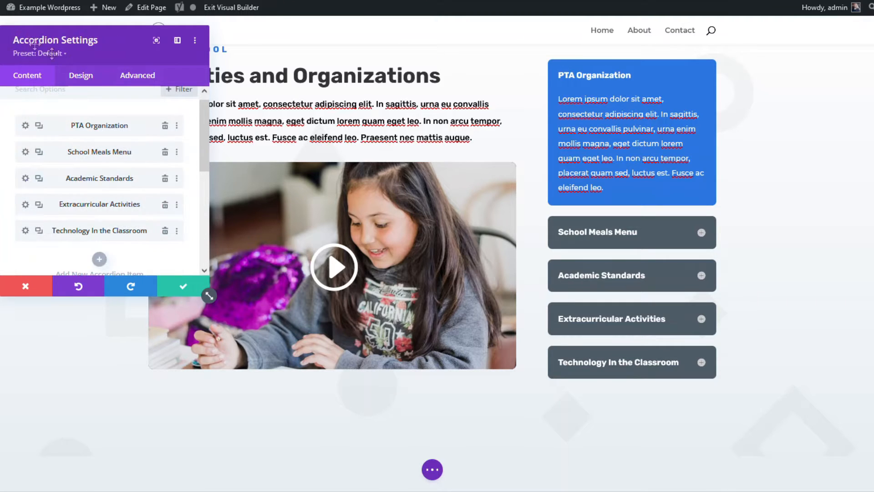
Delete the "Technology In the Classroom" accordion item and discard the accordion changes
left_click(165, 232)
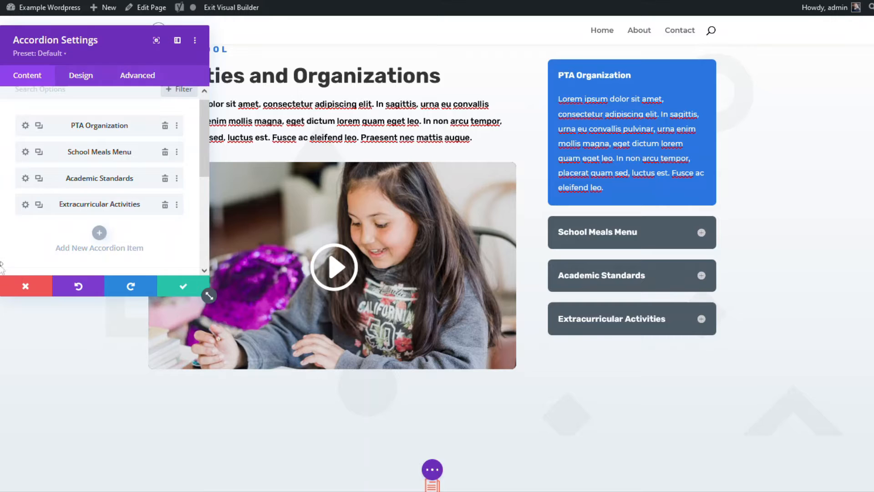
left_click(23, 287)
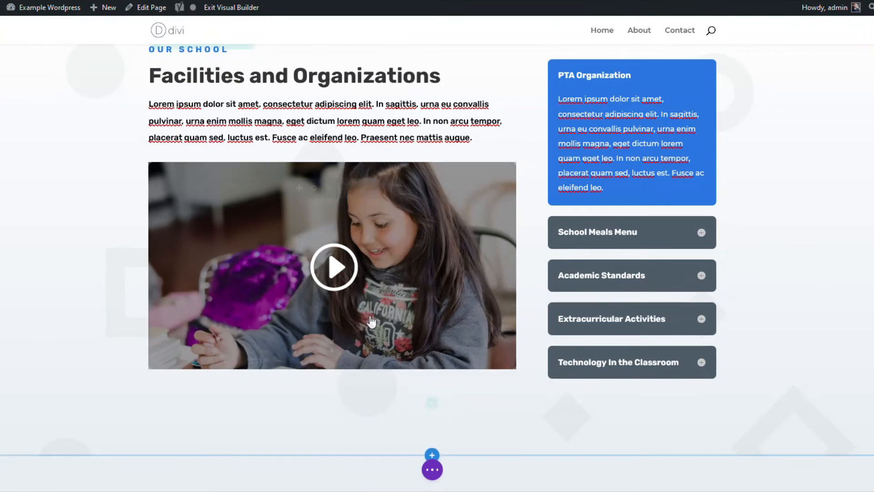
Reduce the bottom padding of the "Facilities and Organizations" section and delete the "Blog" icon module above "Our News & Announcements"
scroll(372, 321, "down", 7)
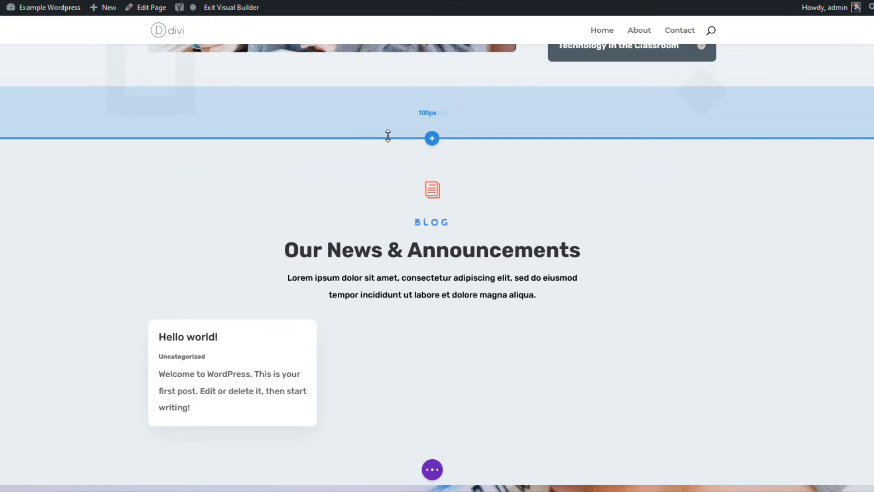
scroll(388, 135, "up", 3)
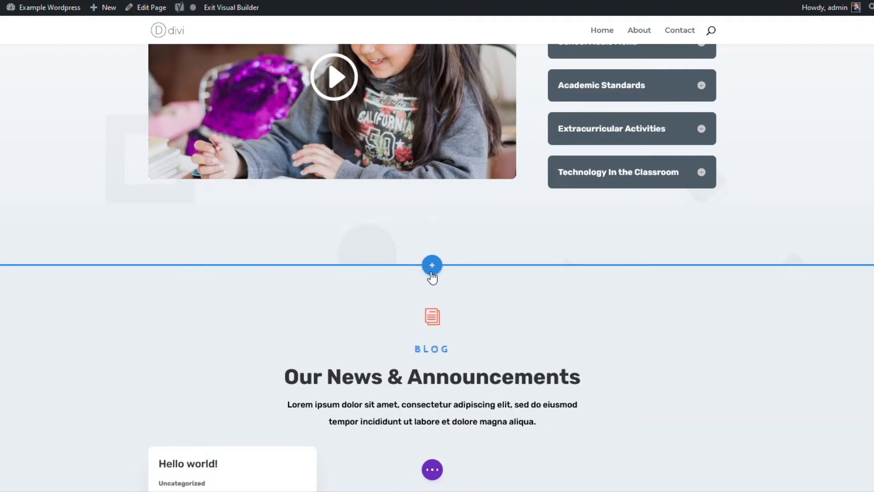
left_click_drag(392, 263, 392, 236)
scroll(378, 351, "up", 3)
scroll(367, 349, "down", 5)
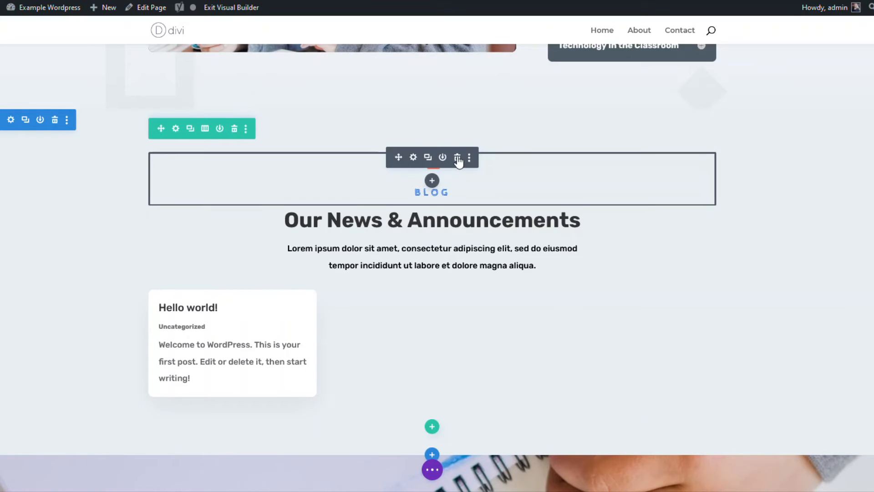
left_click(458, 158)
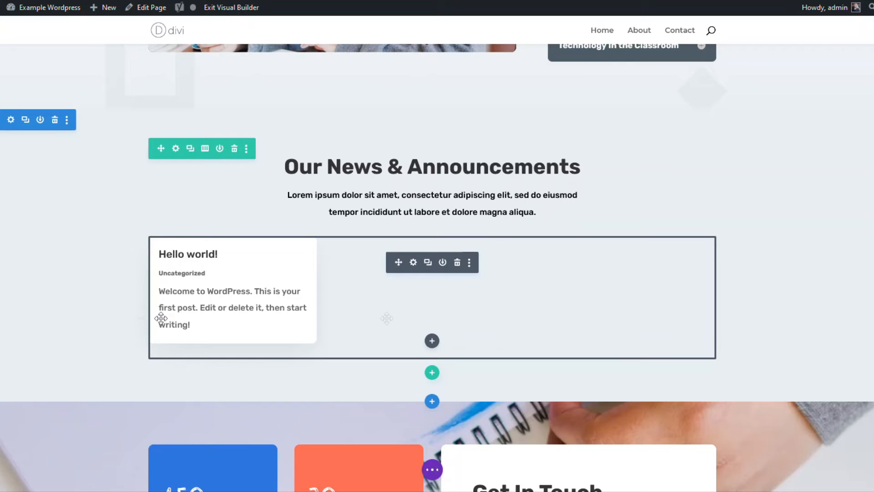
Look over the blog module's content options, turn on its Read More button, and move the settings window off the post preview
left_click(413, 262)
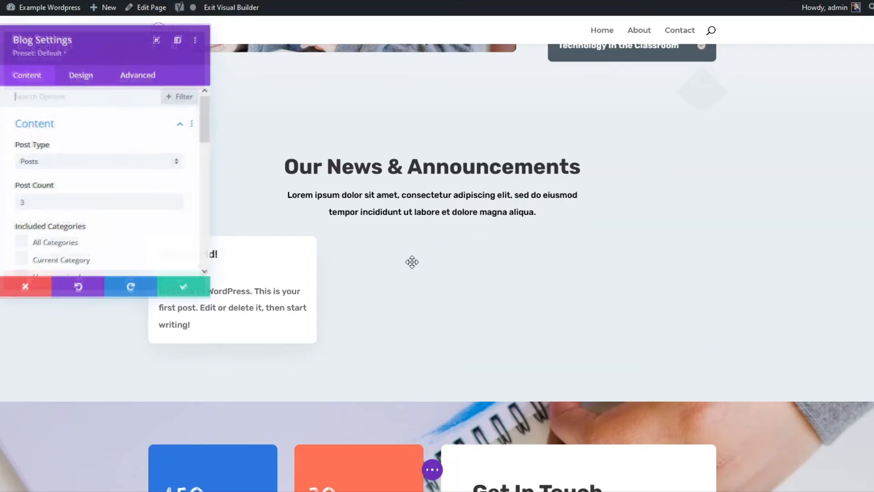
scroll(50, 196, "down", 5)
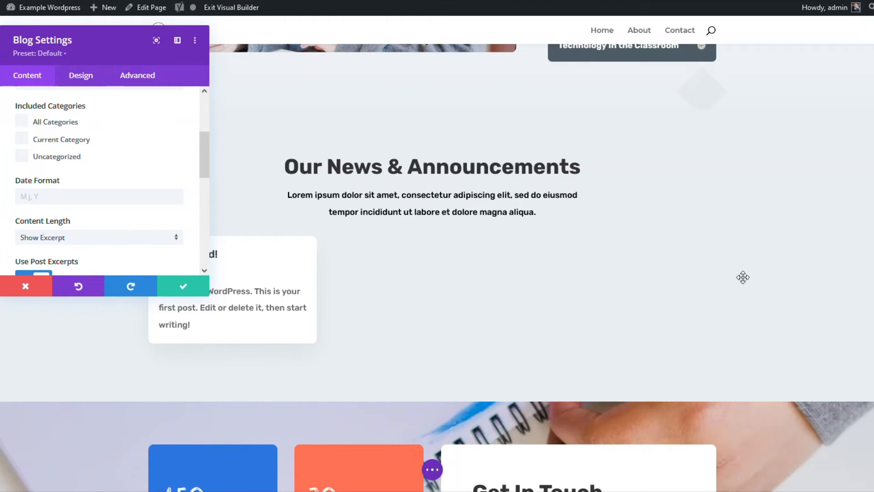
scroll(154, 192, "up", 3)
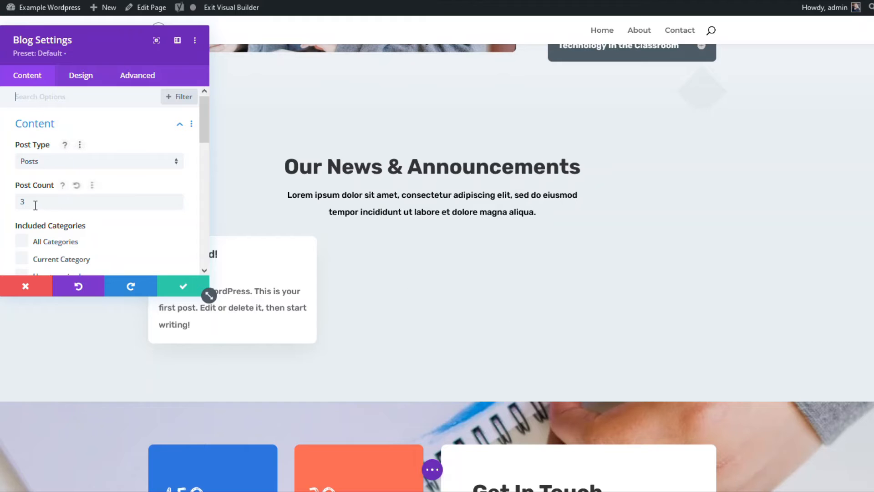
scroll(90, 130, "down", 5)
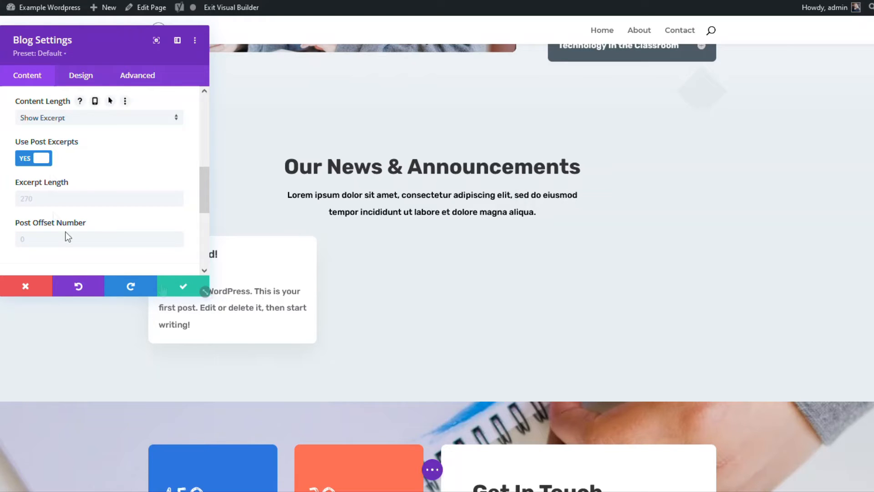
scroll(50, 168, "down", 3)
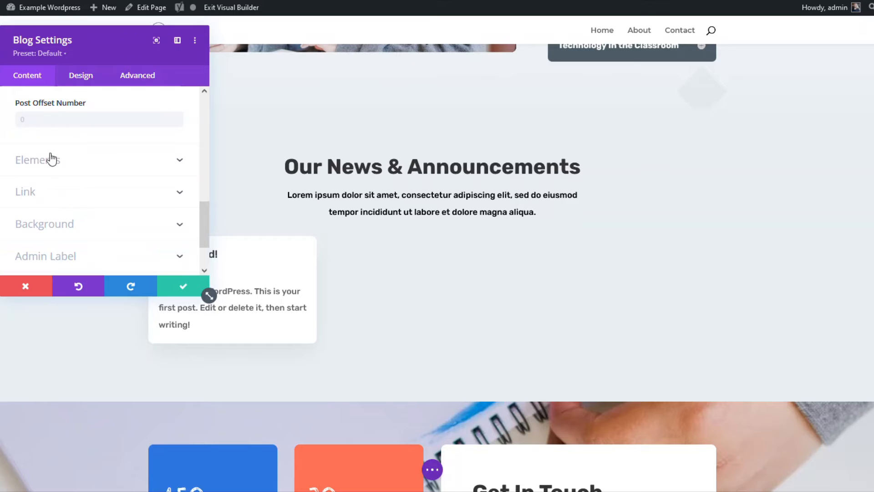
left_click(52, 159)
scroll(109, 147, "down", 2)
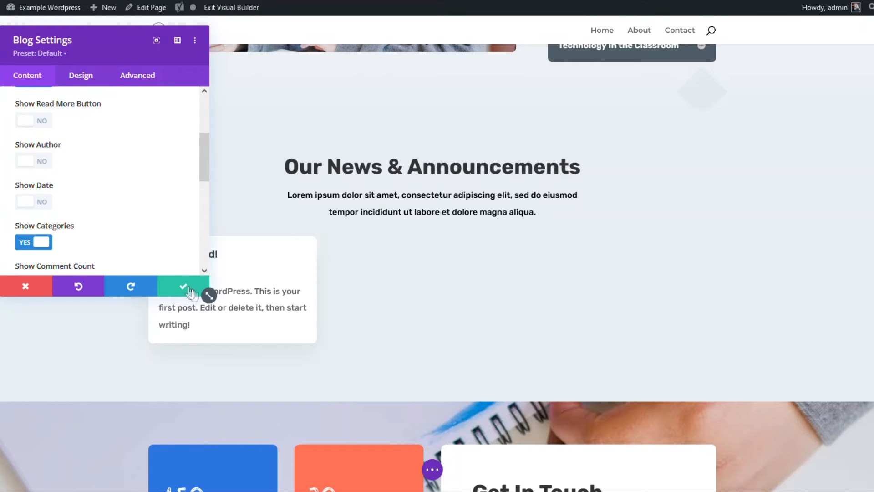
left_click(43, 122)
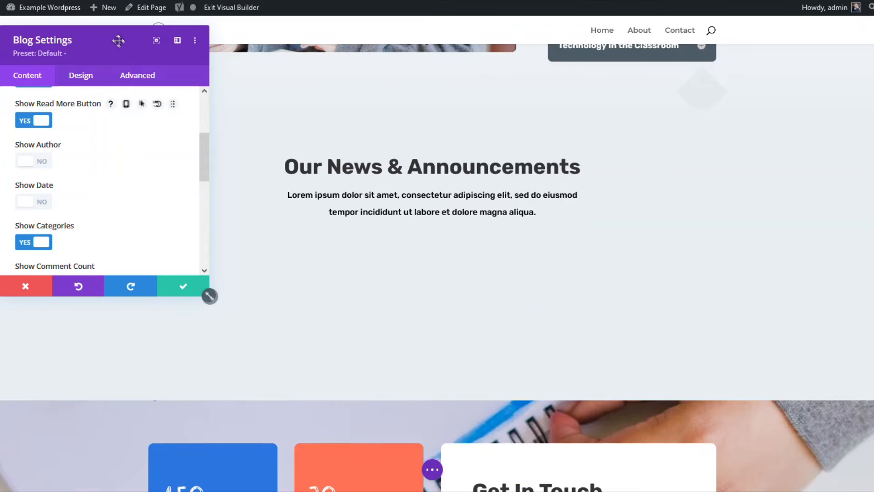
left_click_drag(118, 40, 161, 31)
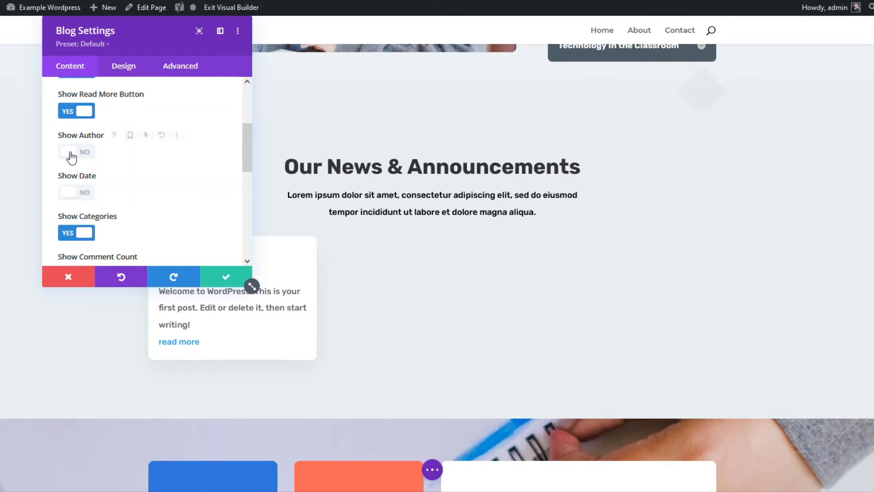
scroll(136, 176, "down", 1)
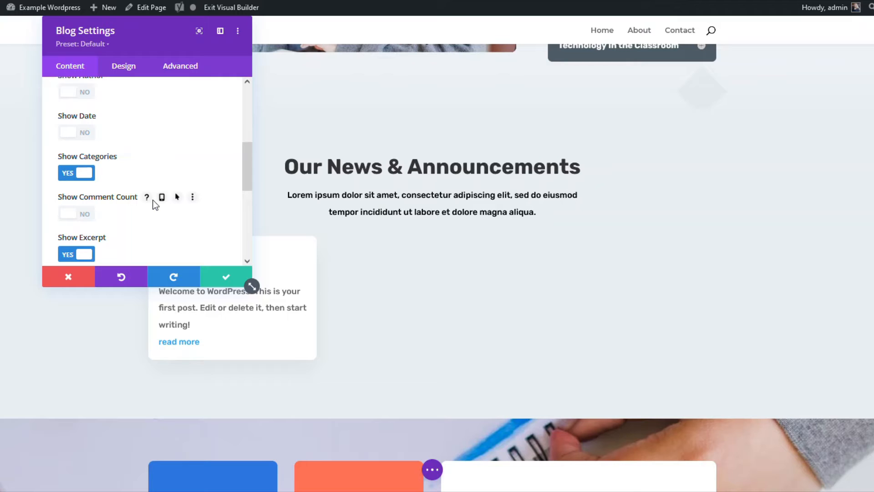
Try out the blog module's comment count with the settings window moved off the post preview, then turn the comment count off again
scroll(145, 191, "down", 1)
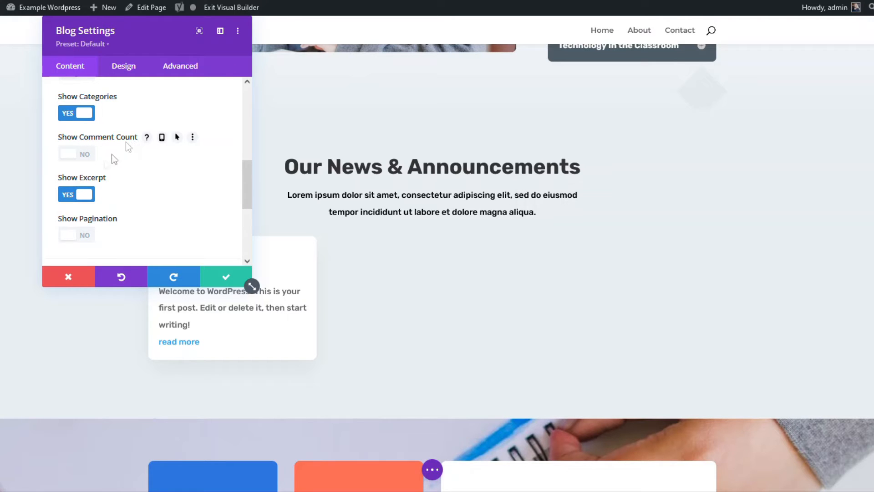
left_click(86, 157)
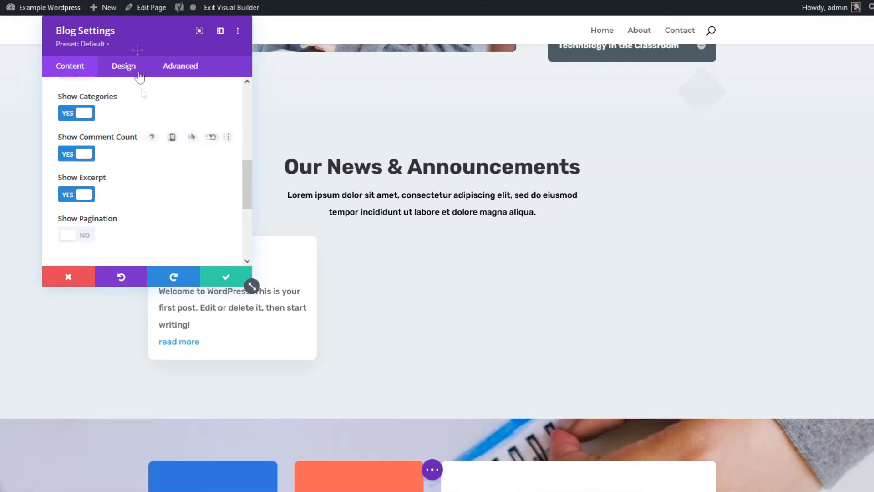
left_click_drag(138, 26, 518, 42)
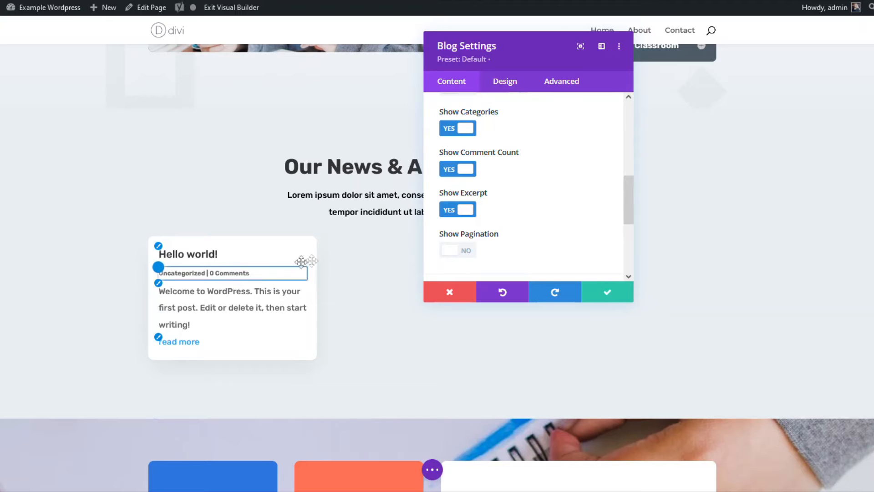
left_click(471, 171)
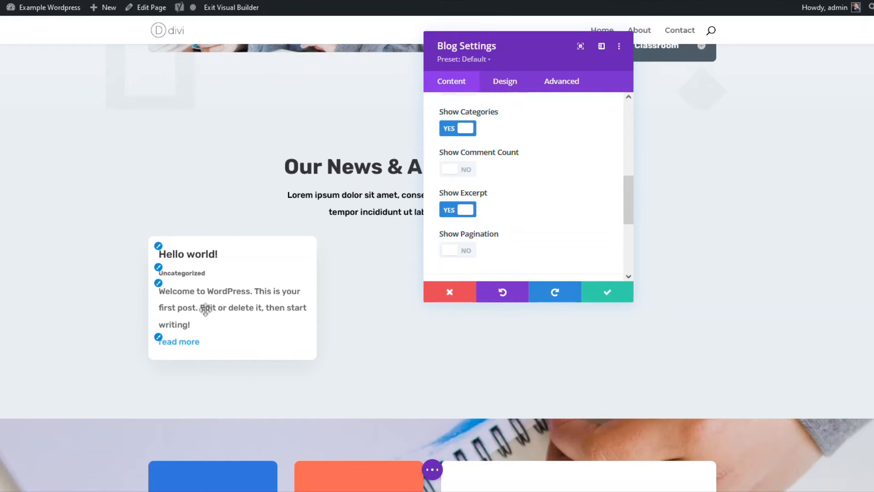
Look over the blog module's element toggles and remaining content options, and close its settings discarding all changes
scroll(537, 193, "down", 3)
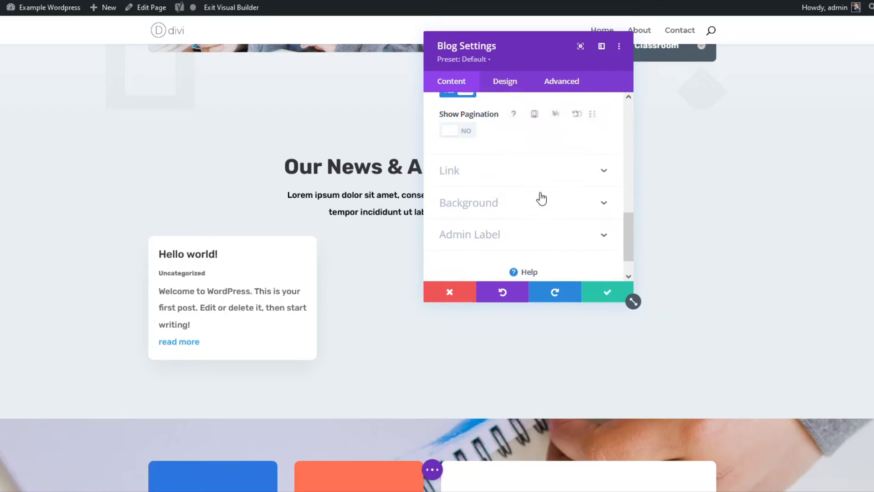
scroll(533, 208, "up", 5)
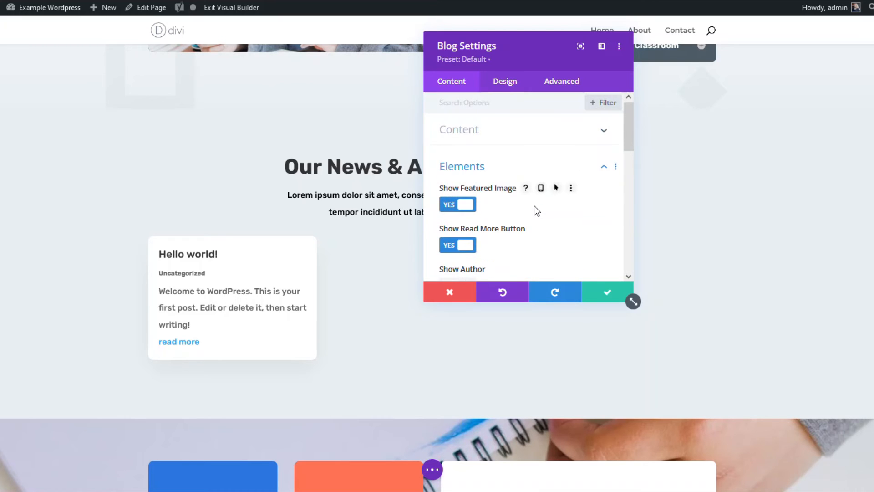
scroll(533, 209, "down", 1)
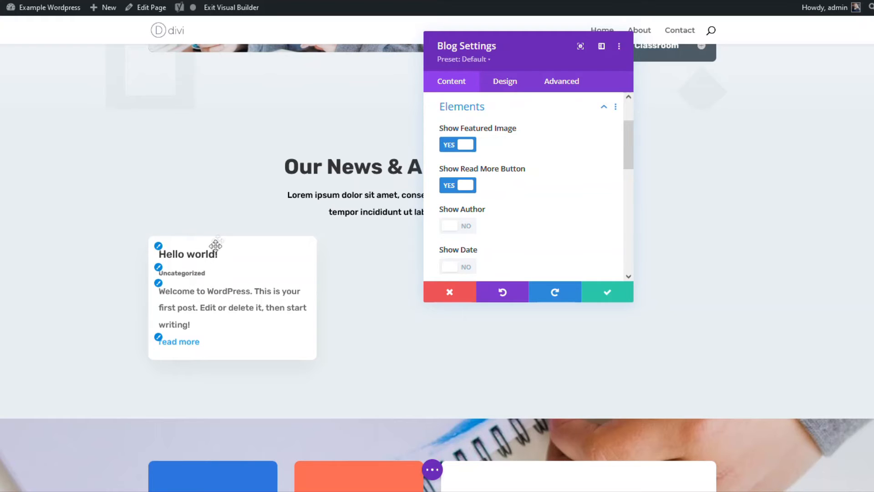
scroll(591, 212, "down", 1)
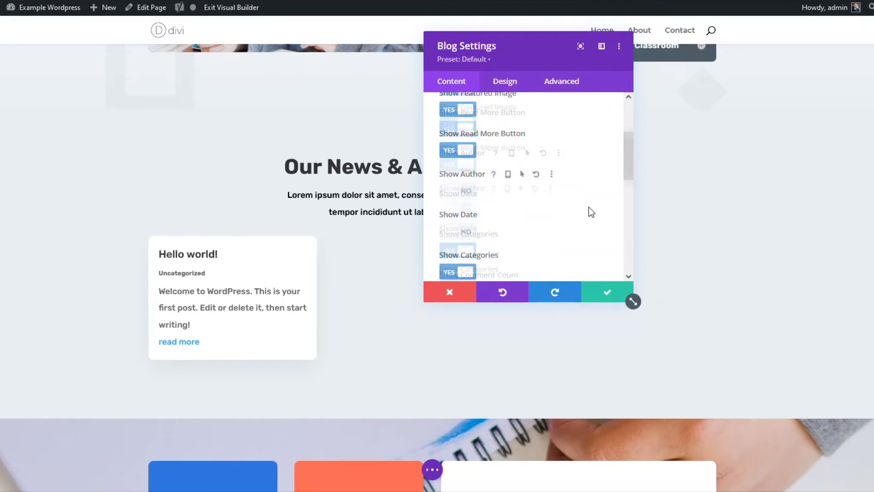
scroll(591, 212, "down", 5)
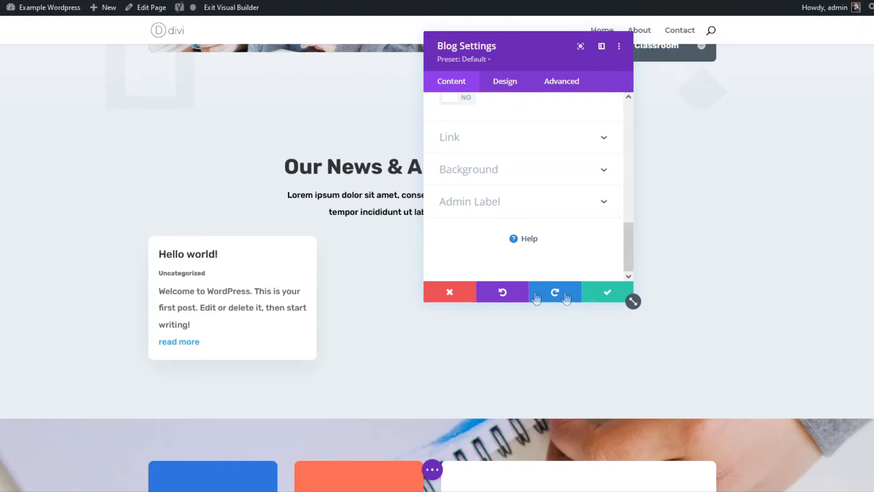
left_click(454, 293)
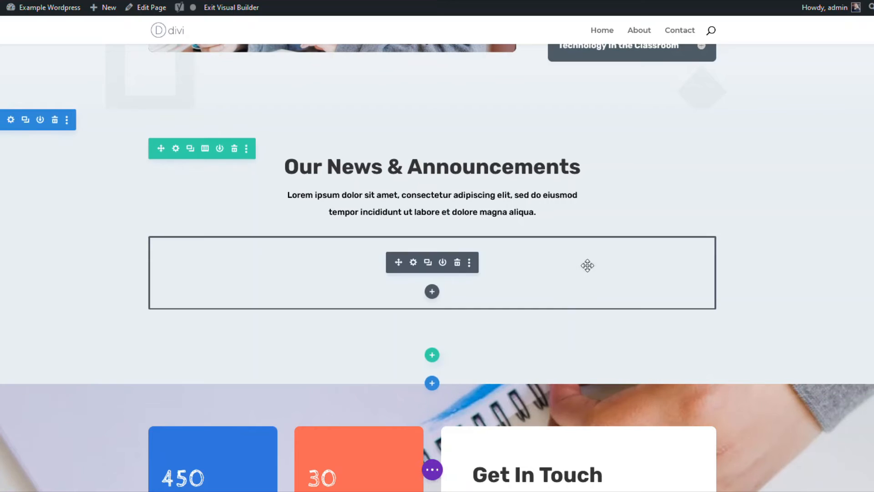
Delete the "Our News & Announcements" section and look over the rest of the page down to the footer
left_click(55, 121)
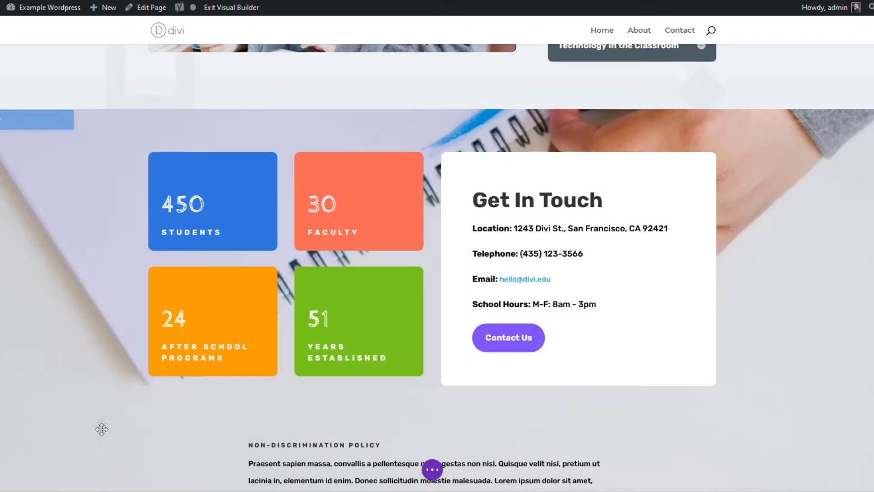
scroll(411, 325, "down", 3)
scroll(410, 325, "down", 3)
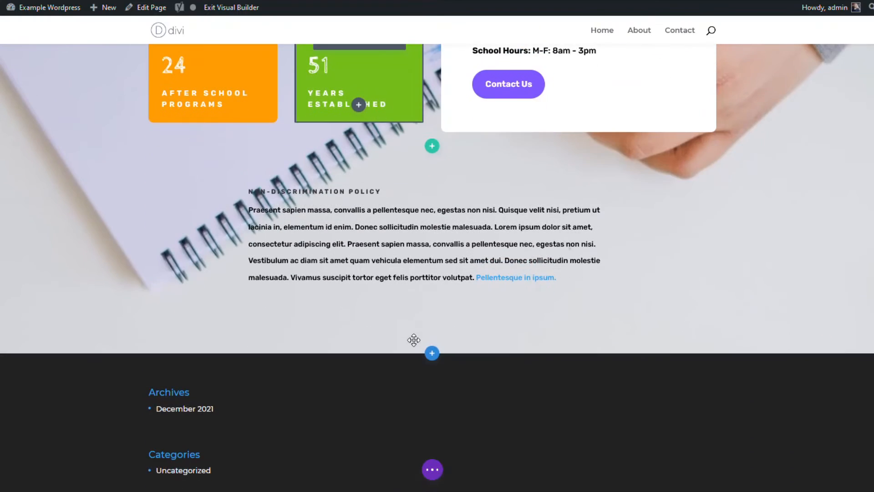
scroll(394, 379, "up", 2)
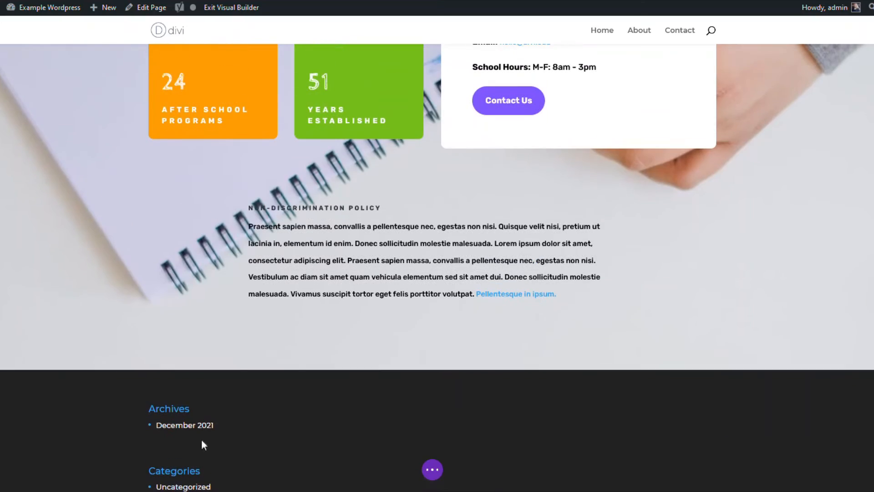
scroll(340, 364, "up", 8)
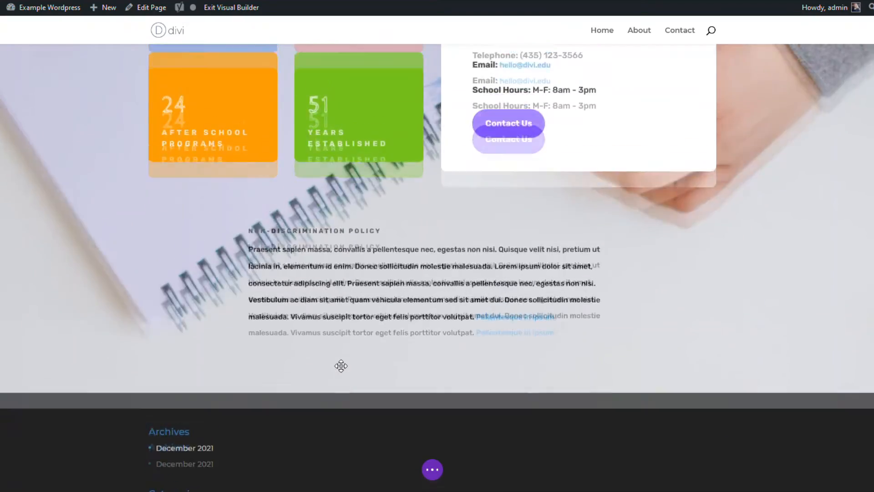
scroll(344, 365, "down", 7)
scroll(343, 366, "down", 3)
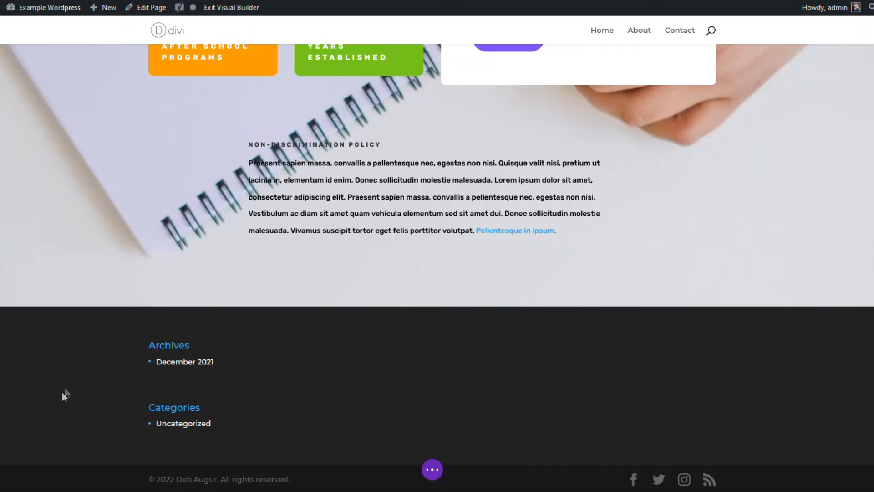
Move the "24 After School Programs" box above "450 Students" and the "51 Years Established" box above "30 Faculty"
scroll(300, 398, "up", 9)
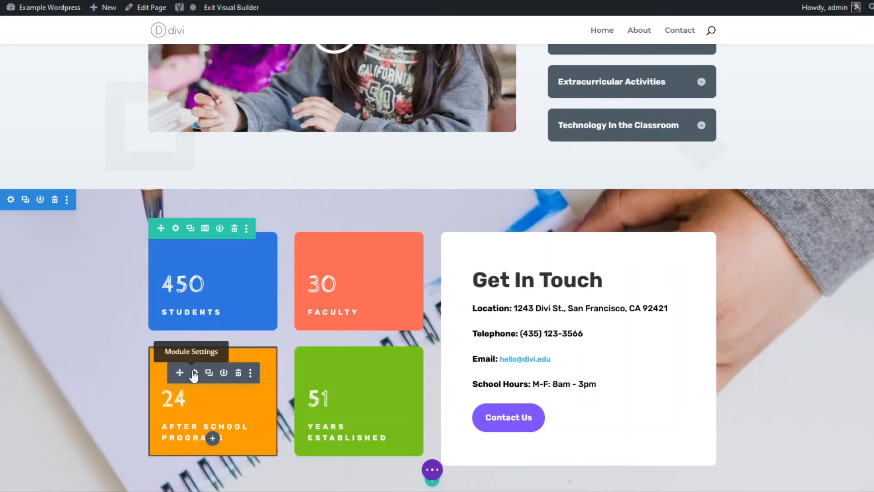
left_click_drag(180, 374, 176, 233)
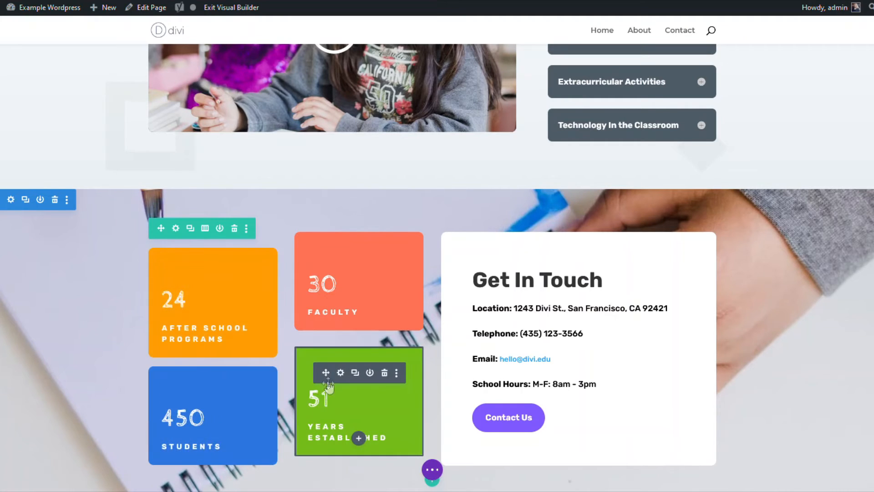
left_click_drag(327, 373, 317, 239)
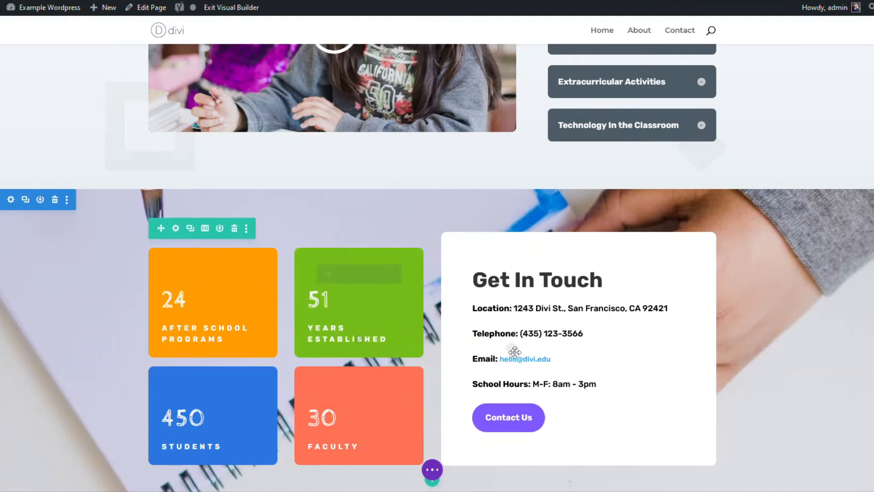
Look over the item list in the settings of the accordion beside "Facilities and Organizations" and close them
scroll(523, 335, "up", 2)
scroll(523, 335, "up", 4)
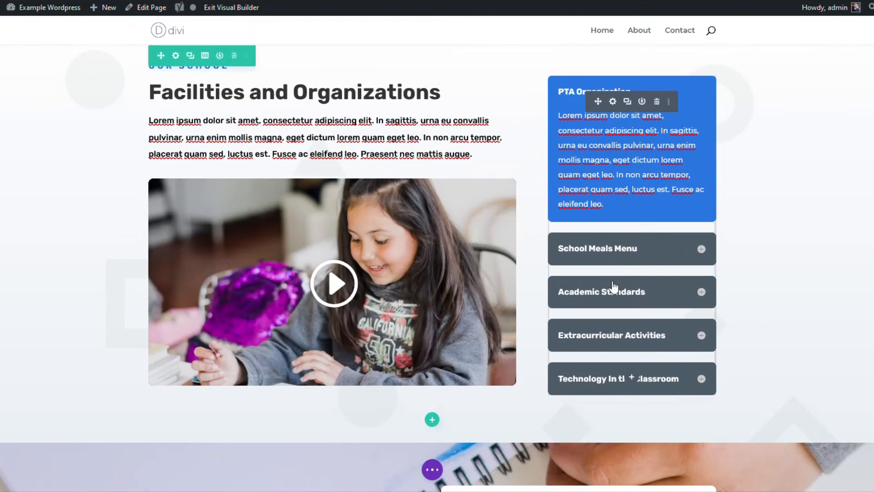
left_click(614, 104)
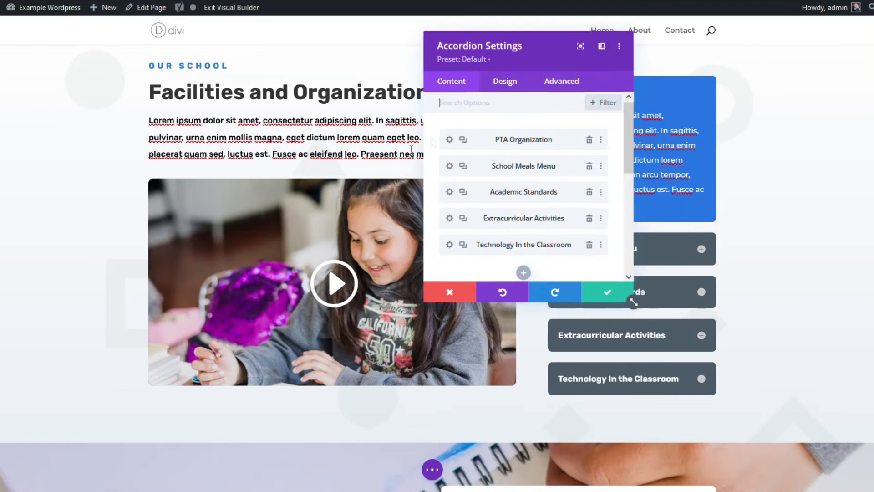
mouse_move(500, 168)
left_mouse_down()
mouse_move(511, 252)
mouse_move(511, 169)
left_mouse_up()
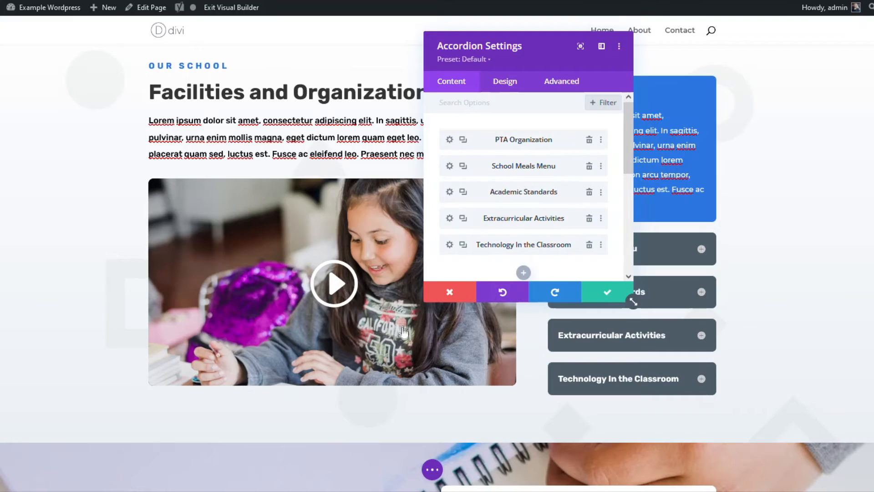
key("Escape")
Open the settings of the "Contact Us" blurb above "From Our Principal" and look over its title link URL and link target choices
scroll(467, 318, "up", 9)
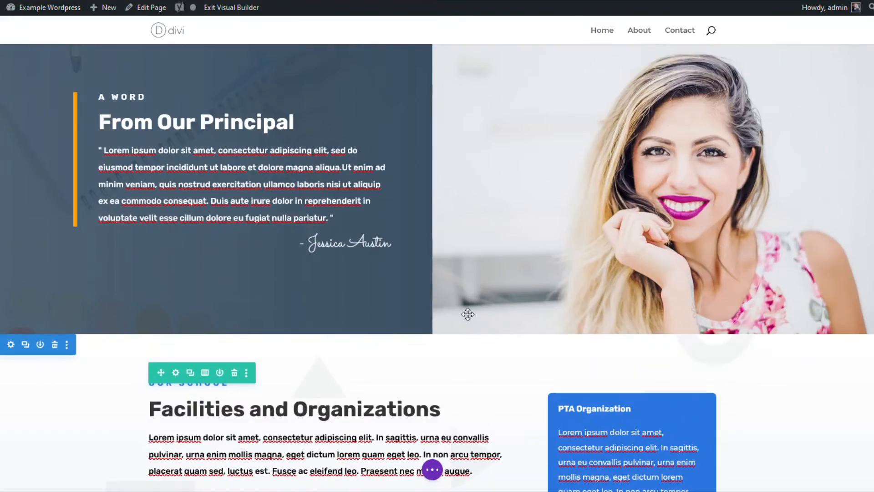
scroll(467, 314, "up", 4)
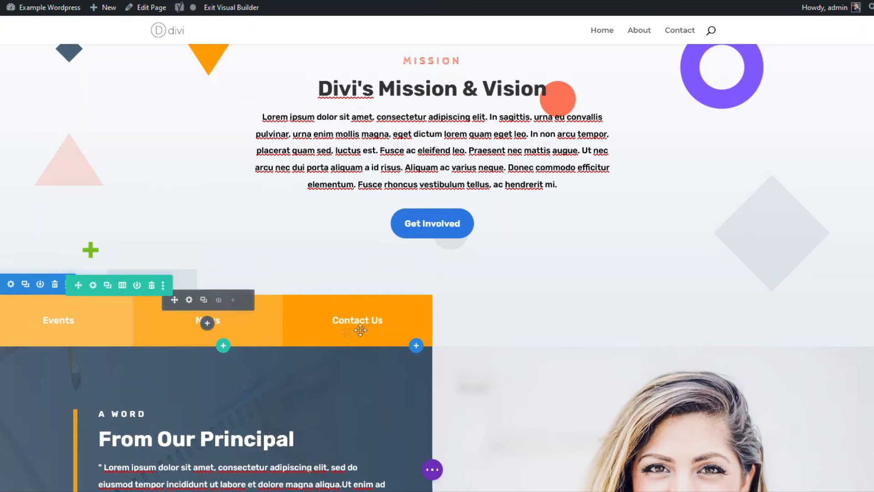
left_click(339, 301)
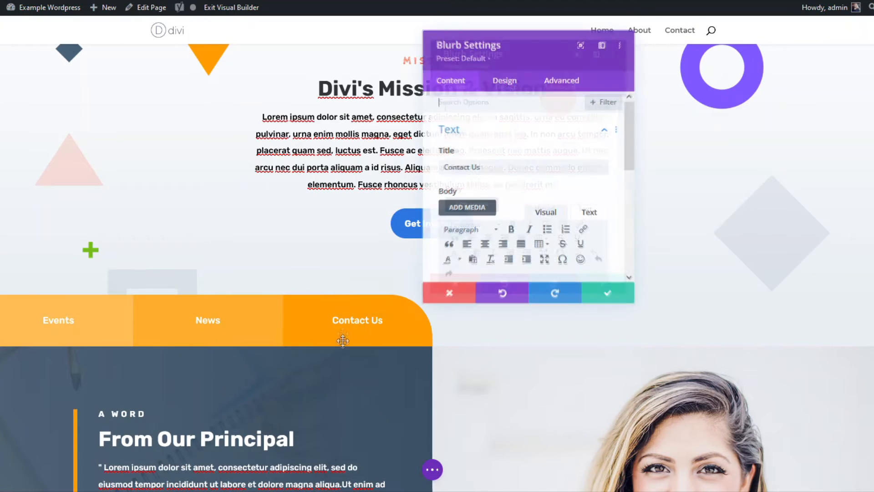
scroll(510, 196, "down", 4)
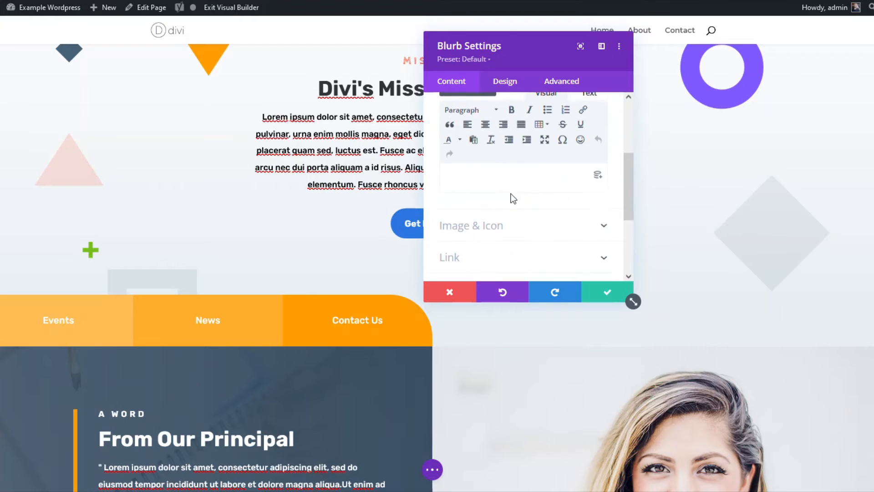
left_click(461, 196)
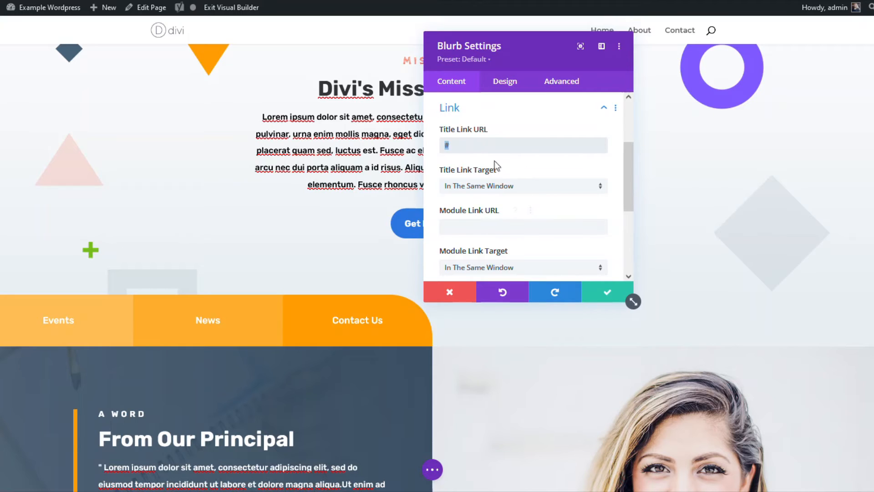
left_click(516, 188)
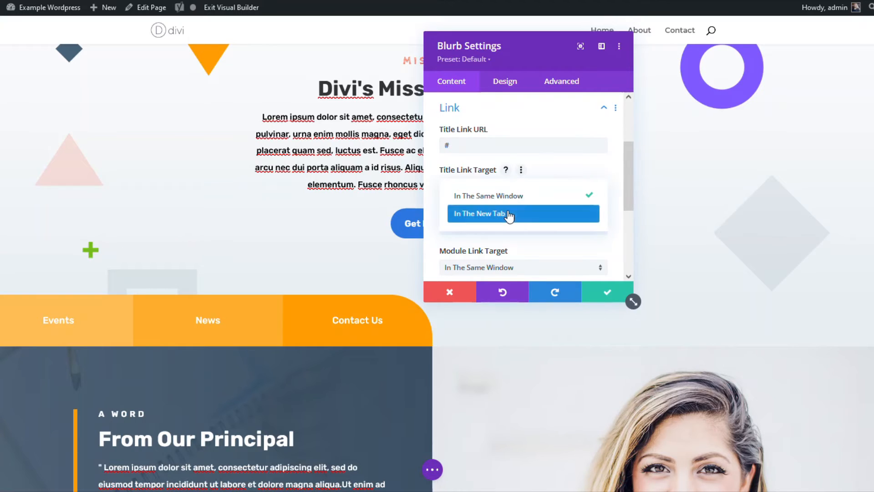
left_click(562, 242)
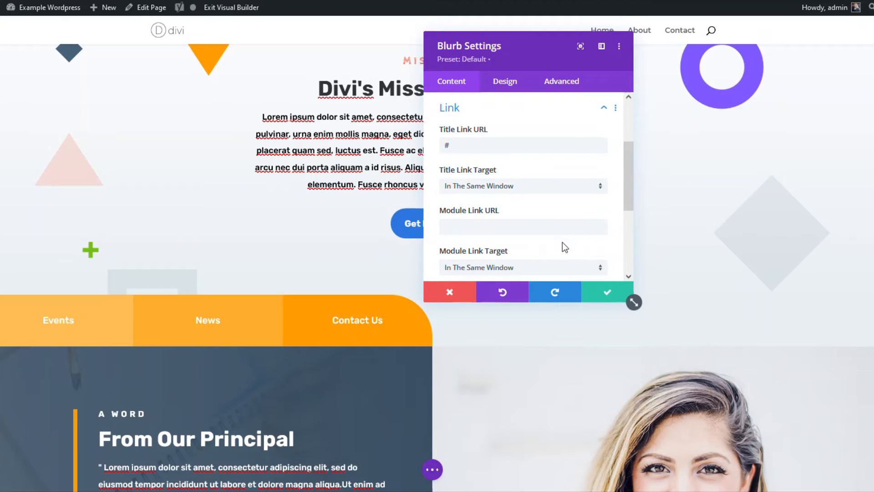
Look over the "Contact Us" blurb's background color options and close its settings without keeping changes
scroll(570, 216, "down", 5)
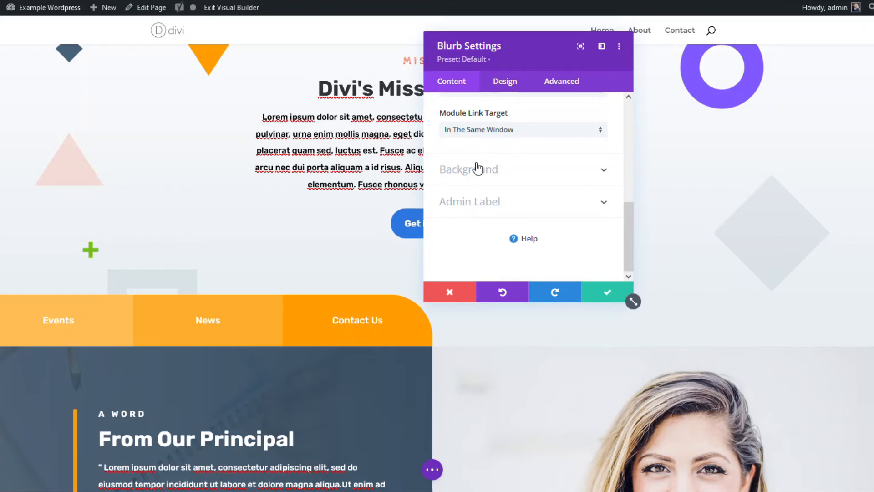
left_click(477, 168)
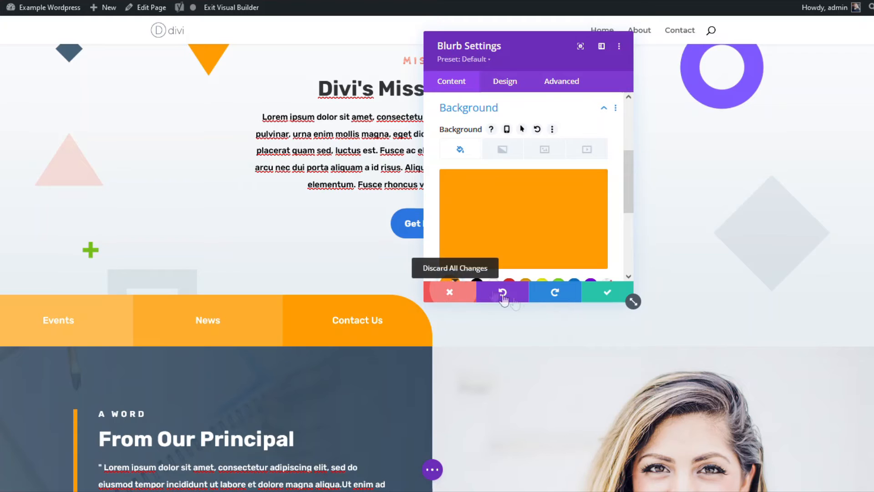
left_click(457, 292)
Open the settings of the "Get Involved" button under "Divi's Mission & Vision" and look over its link URL and link target
mouse_move(440, 232)
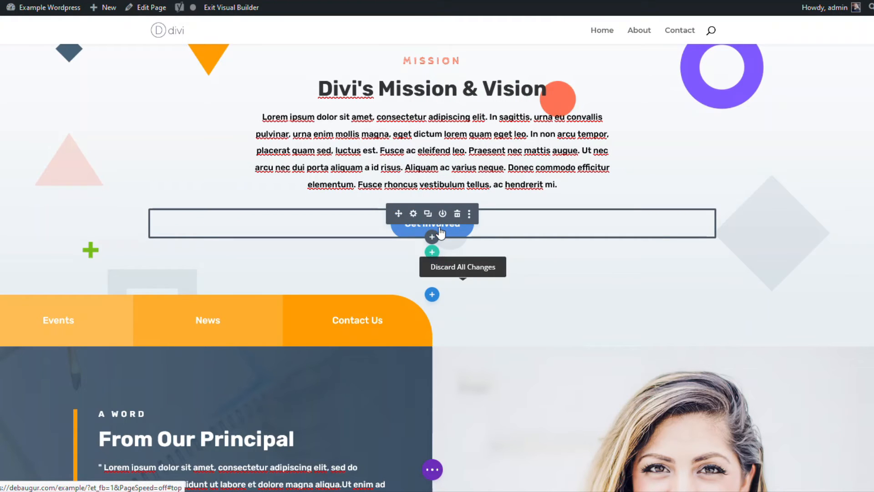
left_click(414, 214)
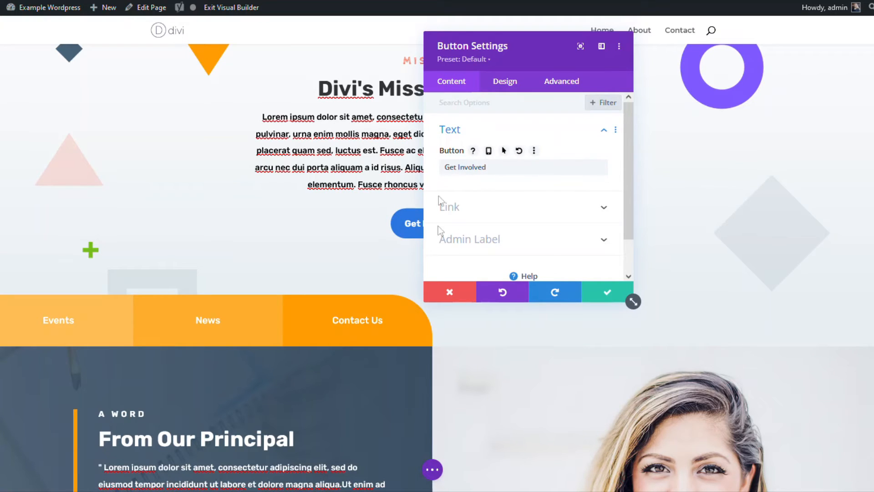
left_click_drag(549, 50, 646, 48)
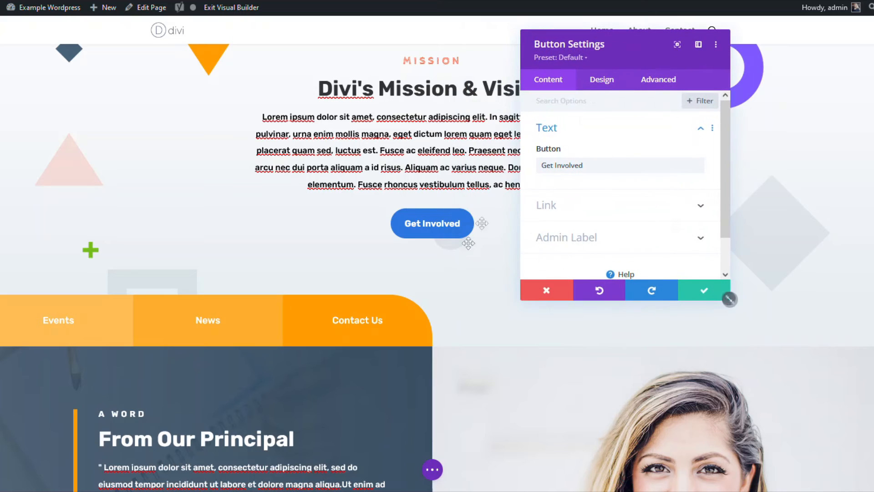
left_click(572, 206)
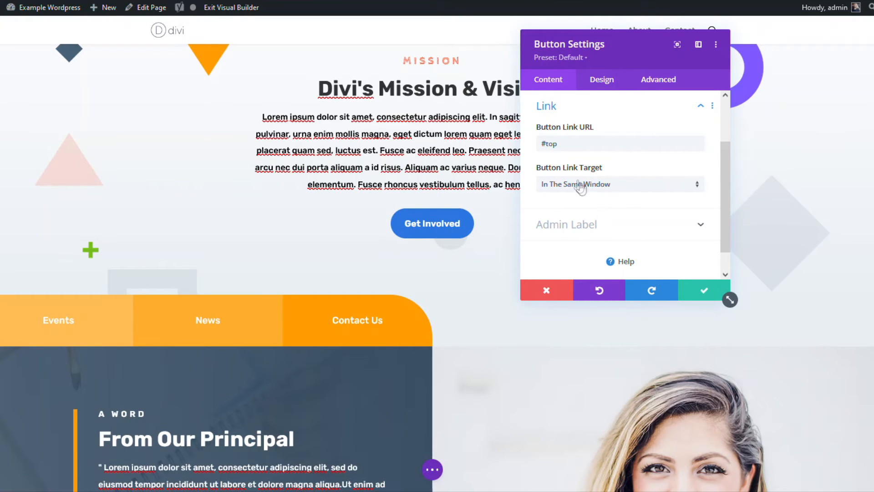
Look over the alignment and text color design options of the "Get Involved" button
left_click(602, 80)
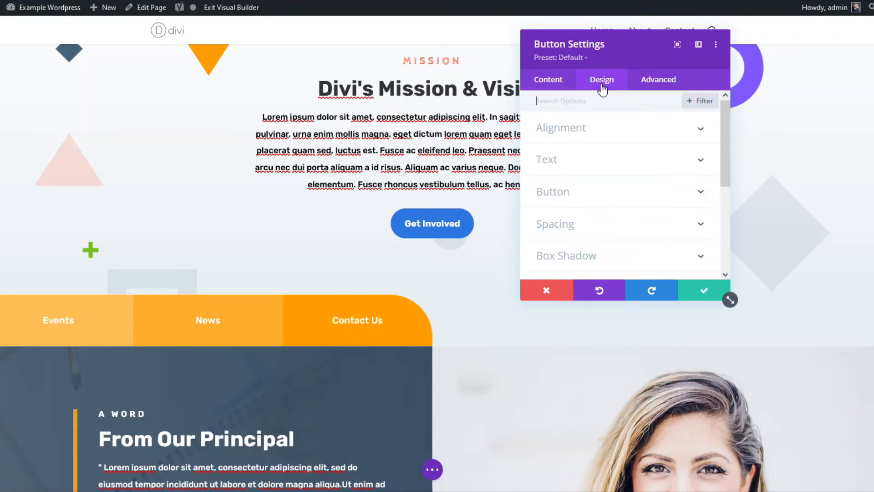
left_click(560, 133)
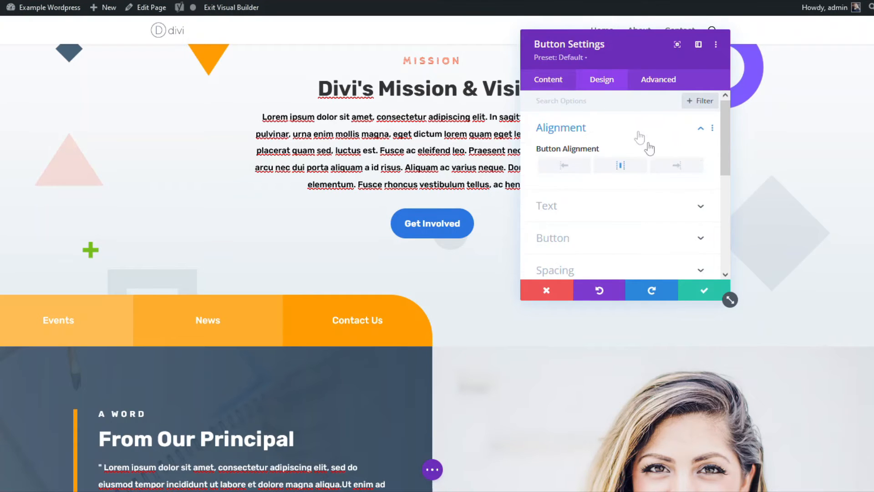
left_click(544, 205)
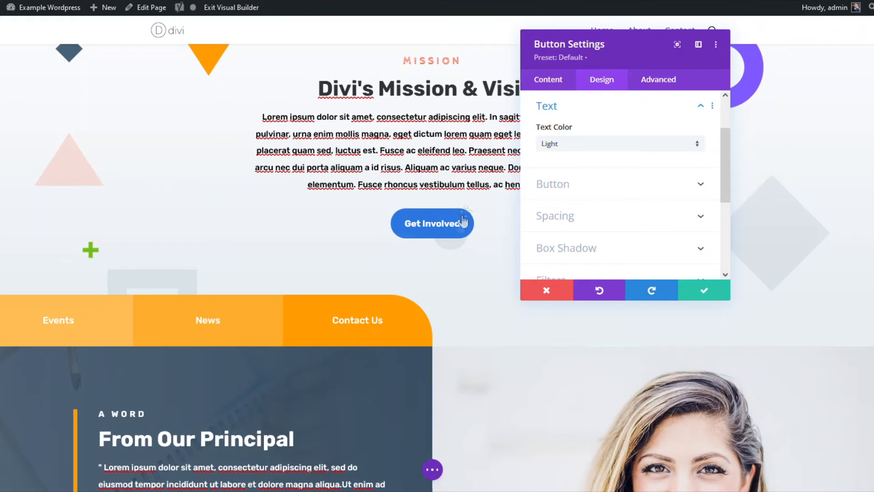
Examine the "Get Involved" button's custom text size, text color, background color and border options, and close its settings without keeping changes
left_click(567, 190)
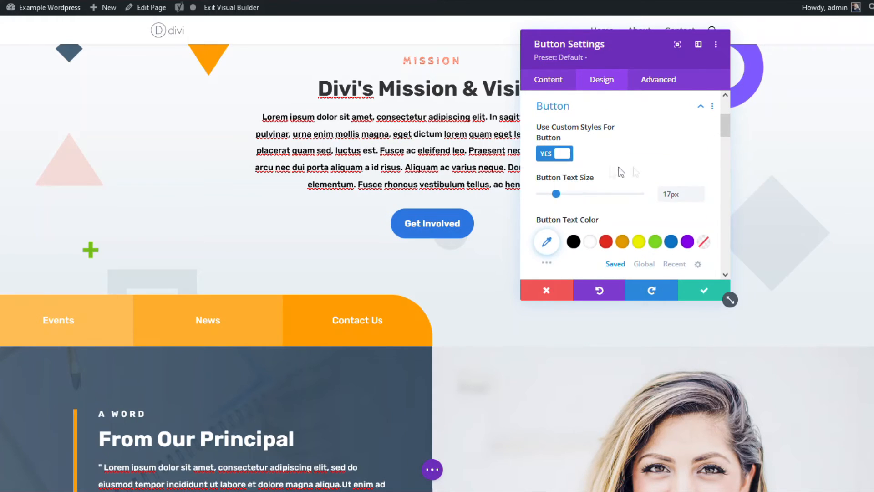
scroll(628, 177, "down", 2)
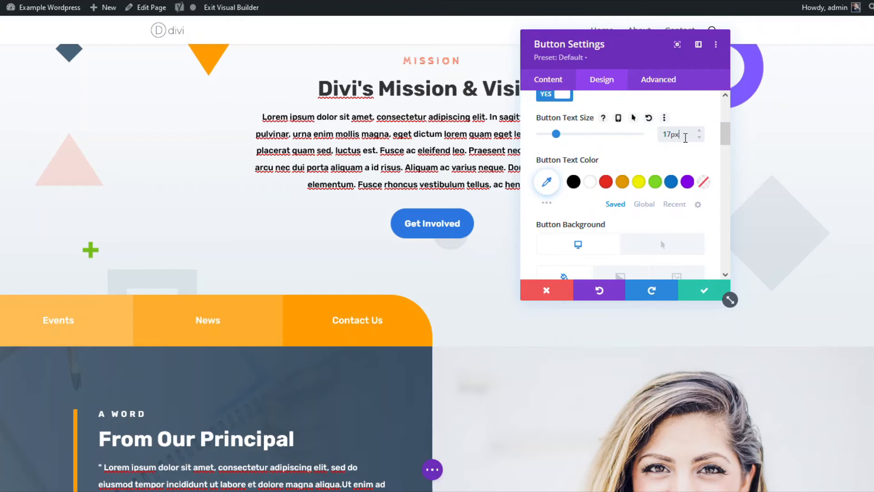
scroll(587, 160, "down", 2)
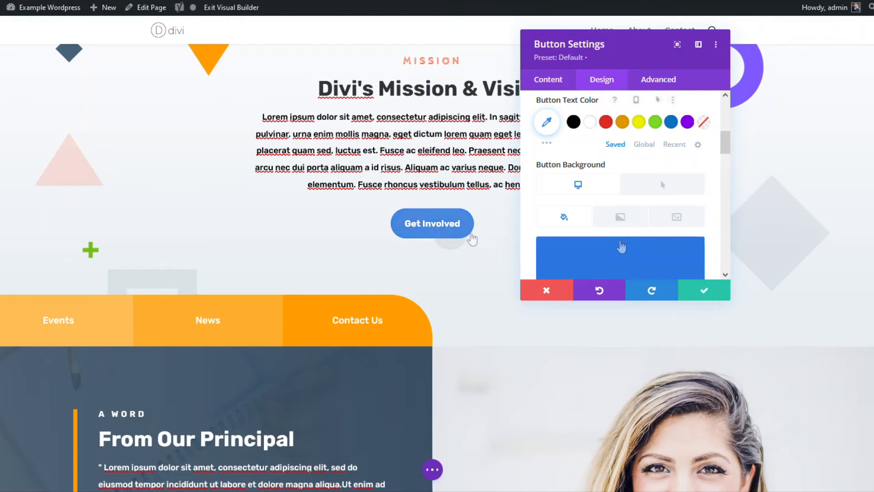
scroll(630, 214, "down", 2)
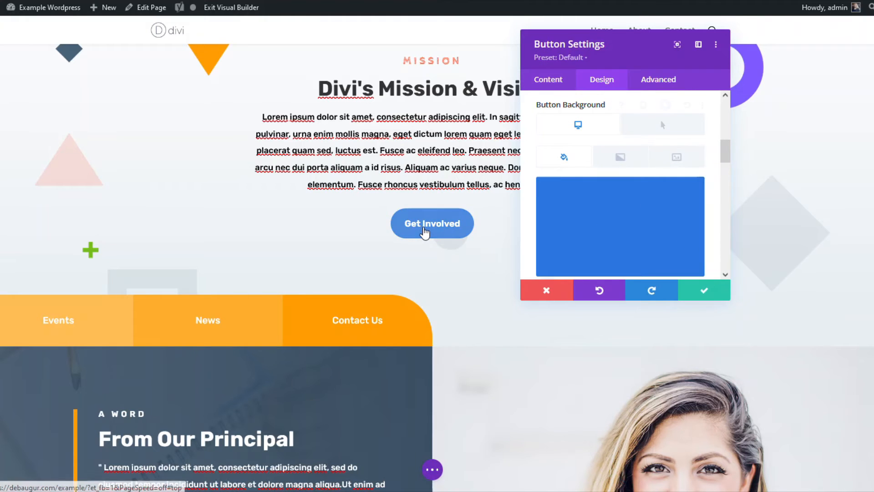
scroll(652, 235, "down", 4)
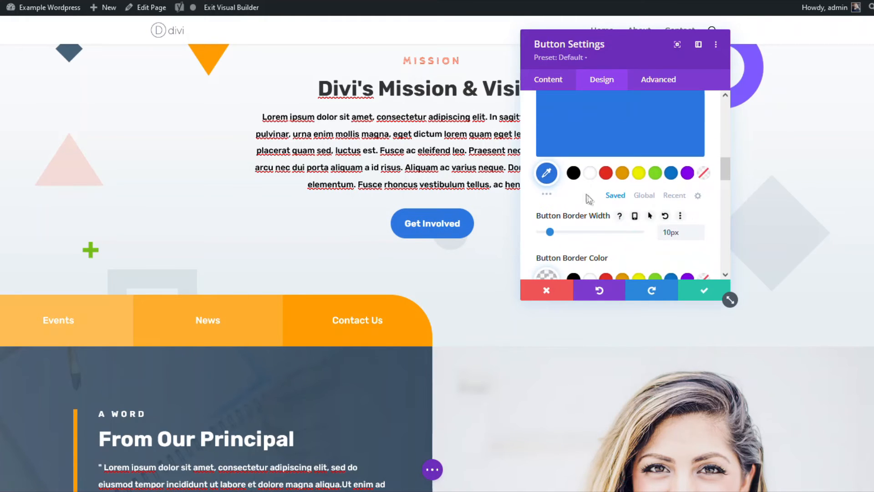
left_click(547, 175)
scroll(548, 178, "up", 1)
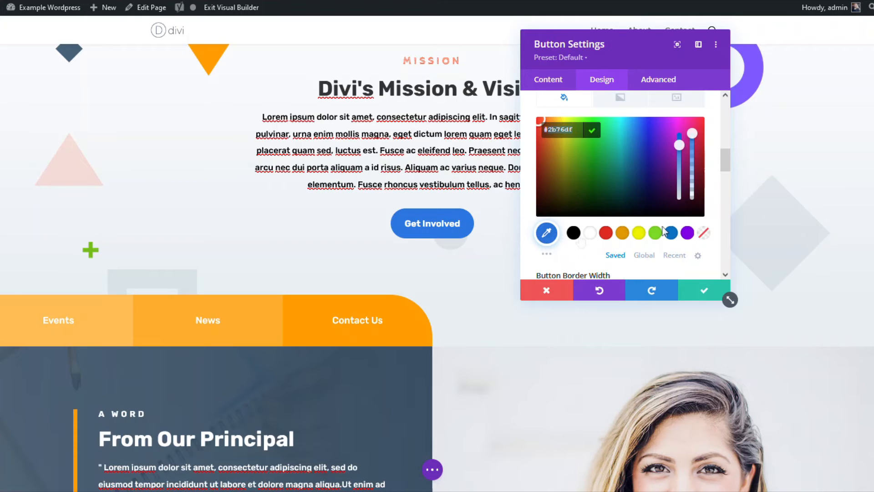
left_click(547, 290)
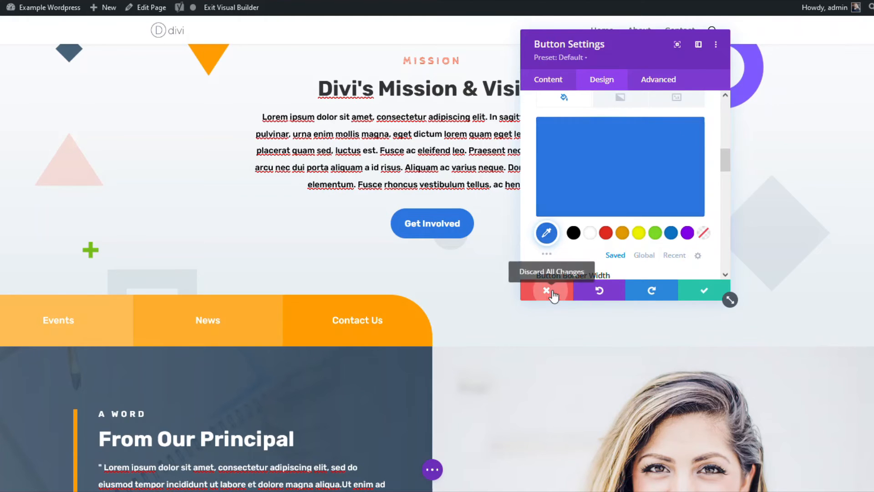
Look over the background image in the settings of the "Divi's Mission & Vision" section and close them without keeping changes
scroll(36, 182, "up", 3)
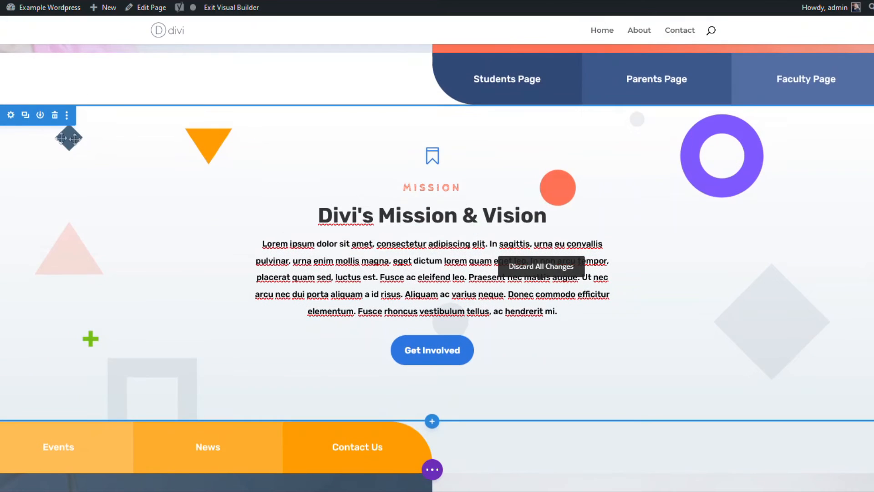
left_click(6, 117)
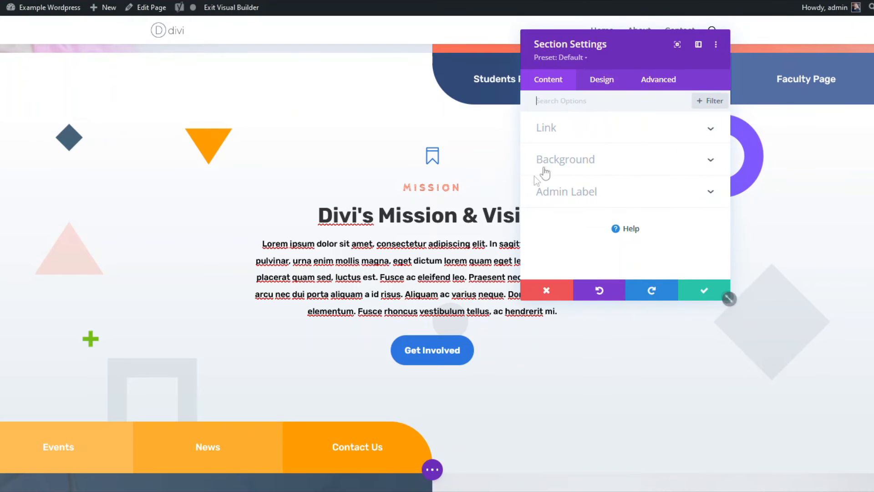
left_click(548, 166)
left_click(642, 149)
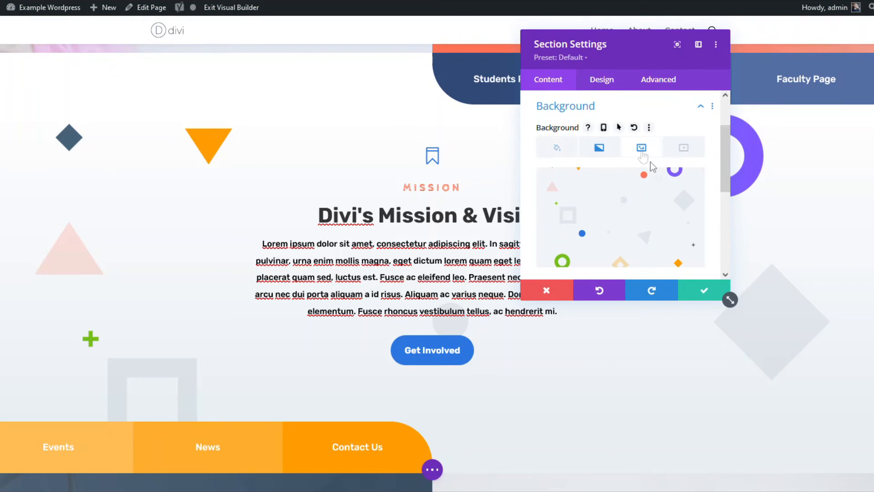
left_click(548, 291)
Examine the background image and parallax options of the "Welcome to Wordpress" section and close its settings without keeping changes
scroll(455, 282, "up", 7)
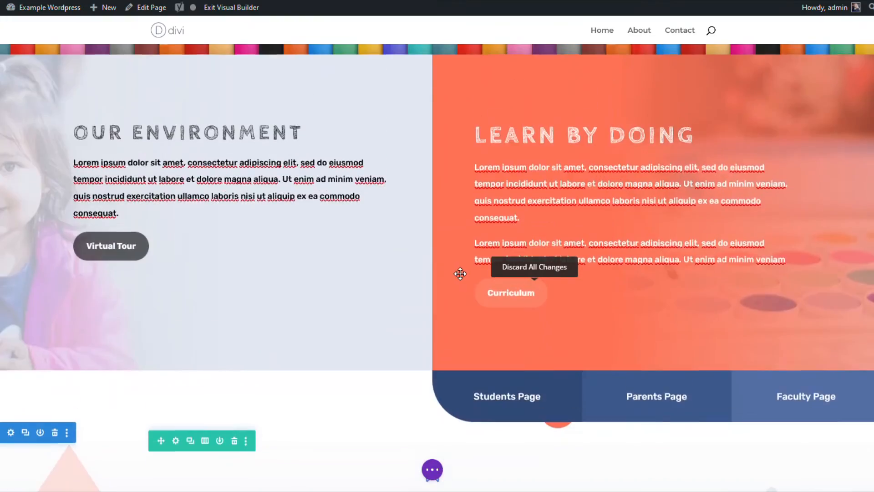
scroll(460, 273, "up", 6)
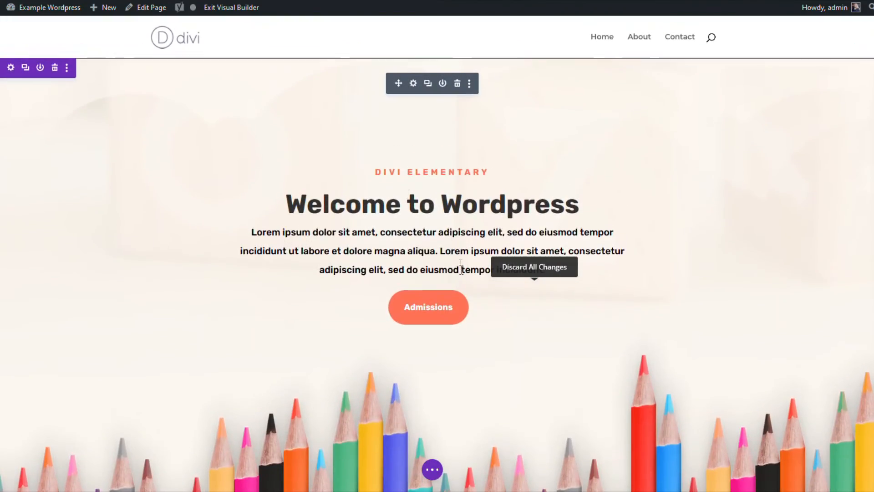
left_click(11, 67)
left_click(588, 164)
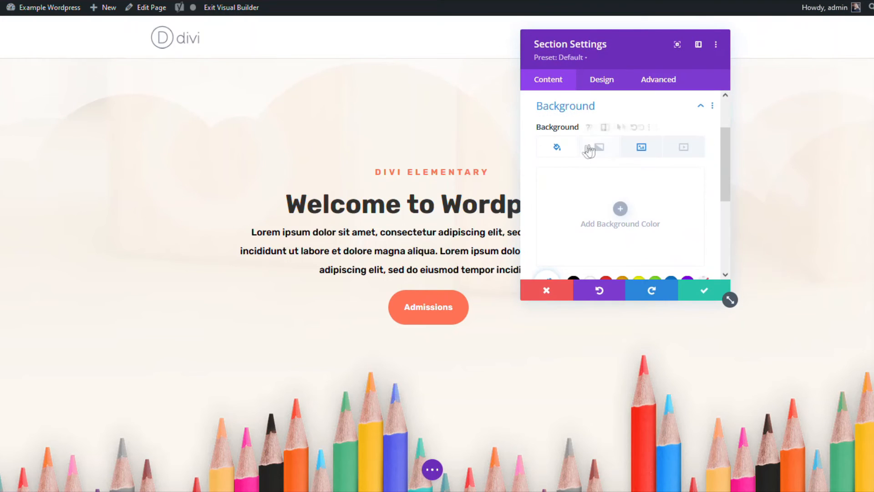
left_click(641, 146)
scroll(663, 231, "down", 2)
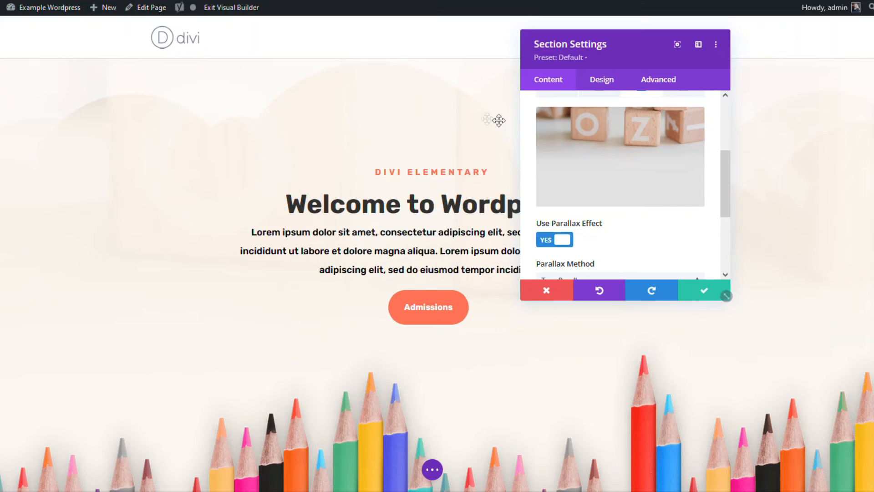
scroll(651, 187, "up", 3)
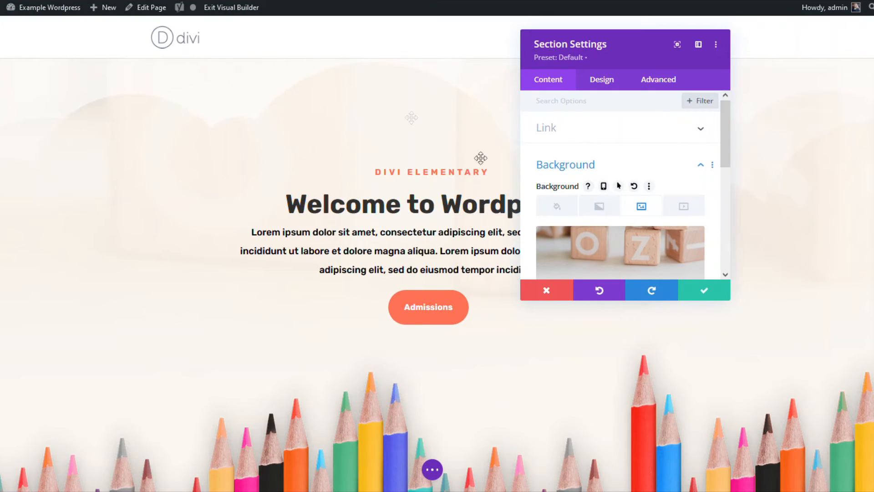
left_click(546, 290)
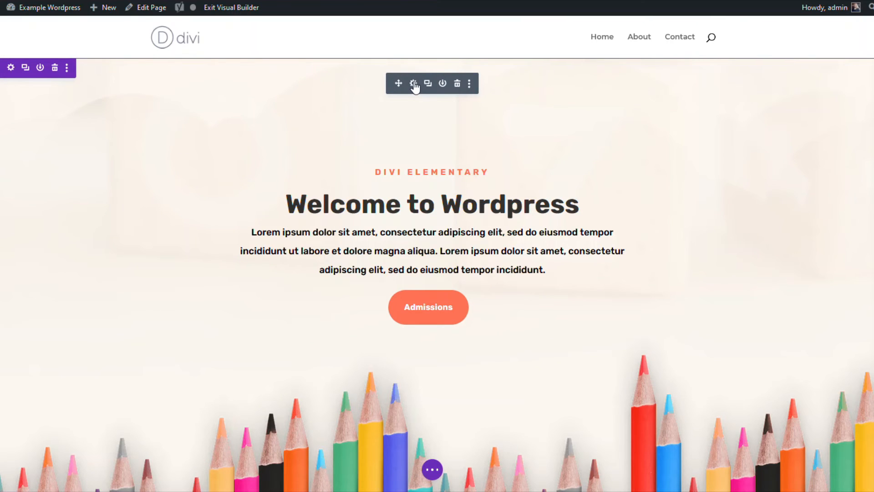
Look over the background image in the "Welcome to Wordpress" fullwidth header module's settings and close them without keeping changes
left_click(414, 84)
scroll(573, 178, "down", 5)
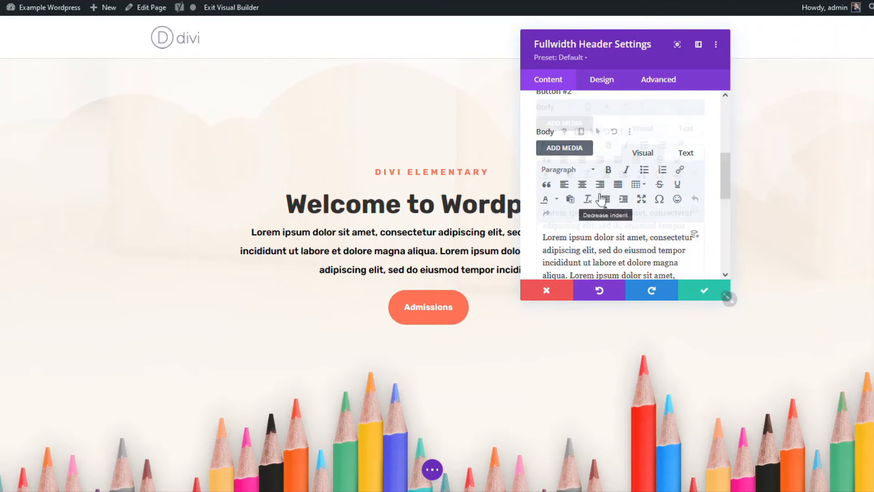
scroll(601, 200, "down", 5)
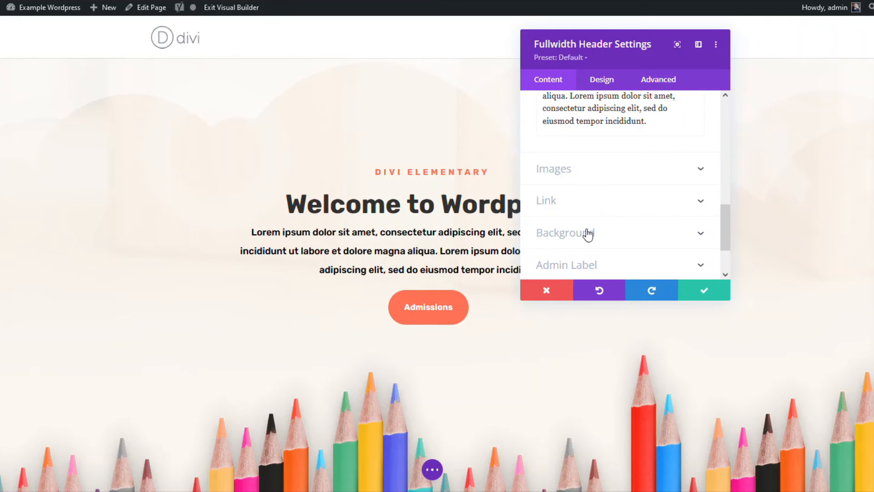
left_click(588, 233)
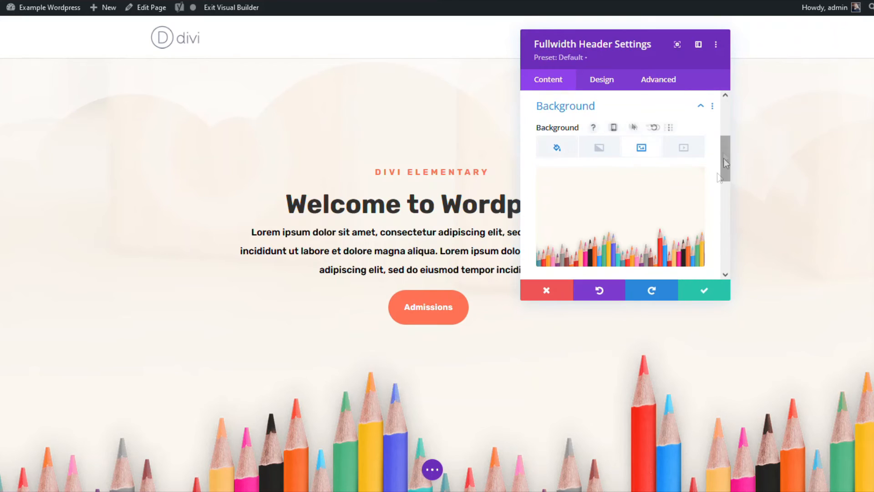
mouse_move(612, 253)
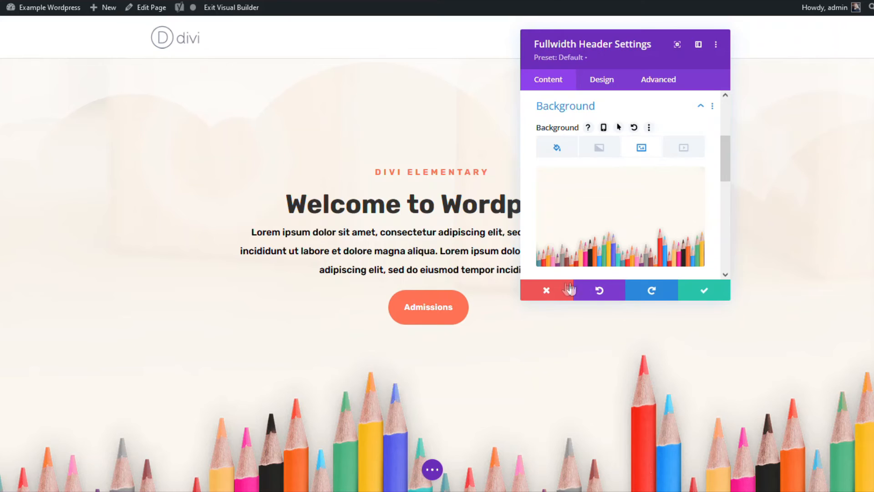
left_click(546, 290)
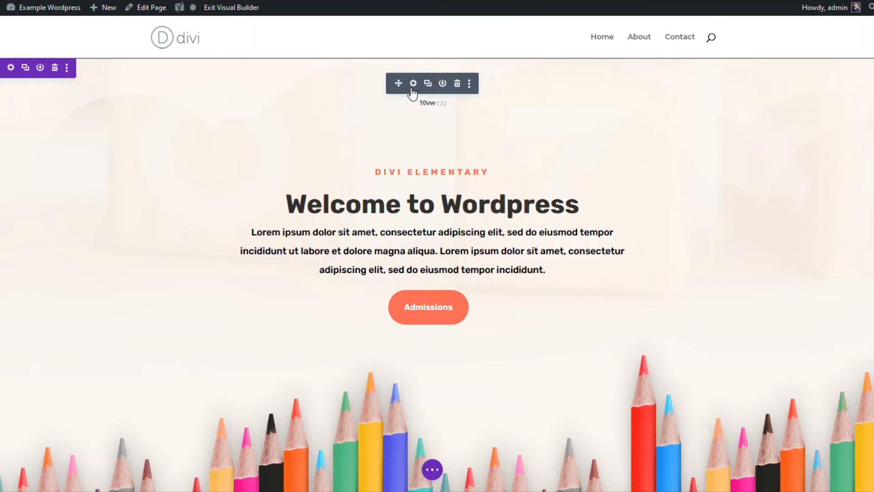
Set the Button #1 text of the "Welcome to Wordpress" fullwidth header to "Get Started!"
left_click(413, 85)
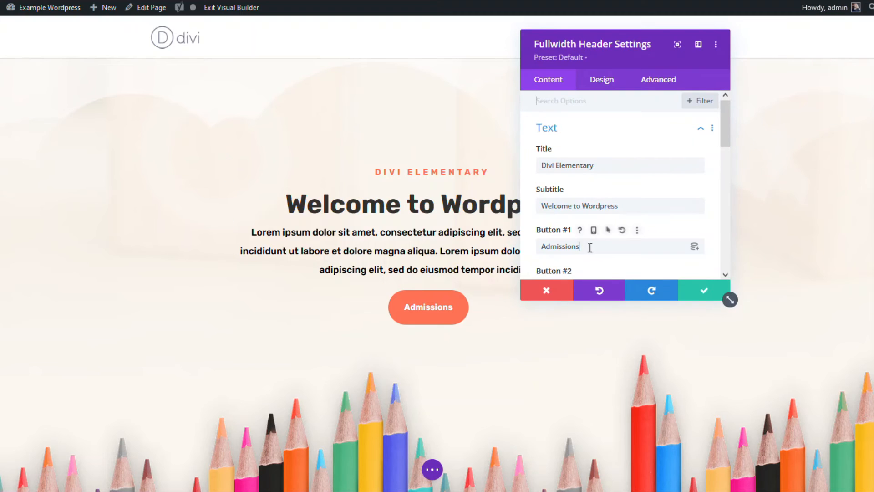
double_click(591, 248)
type("G")
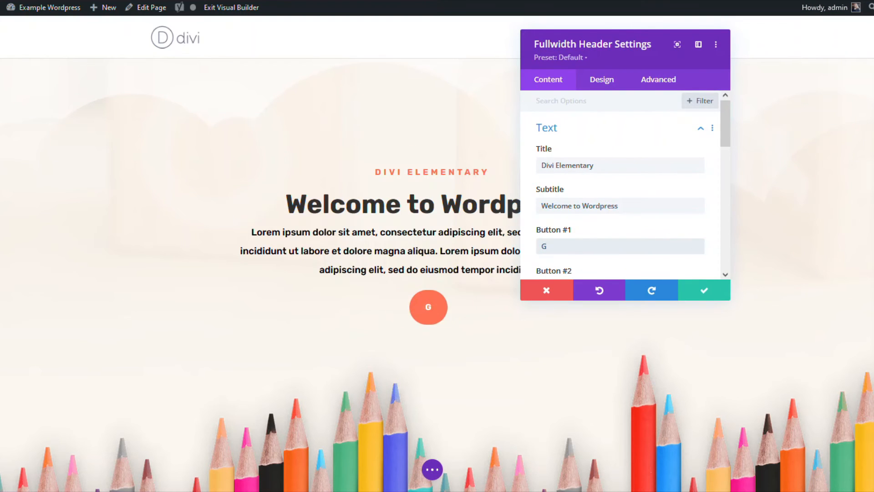
type("et Started")
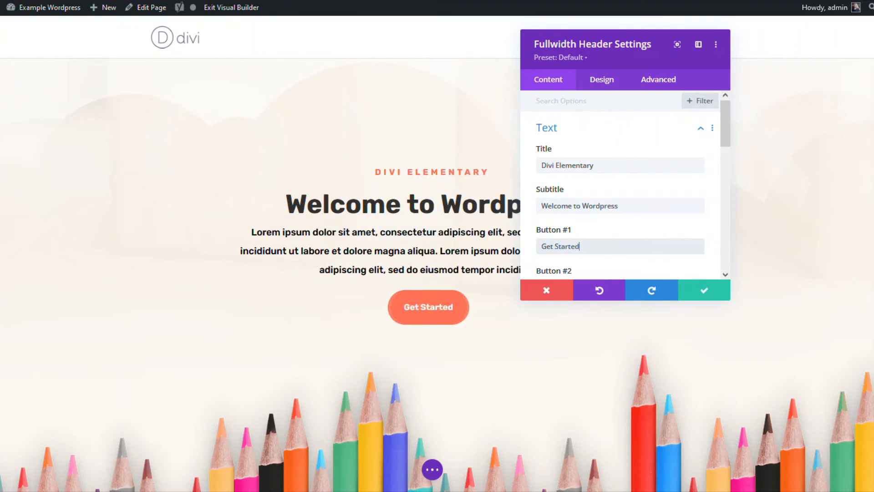
type("!")
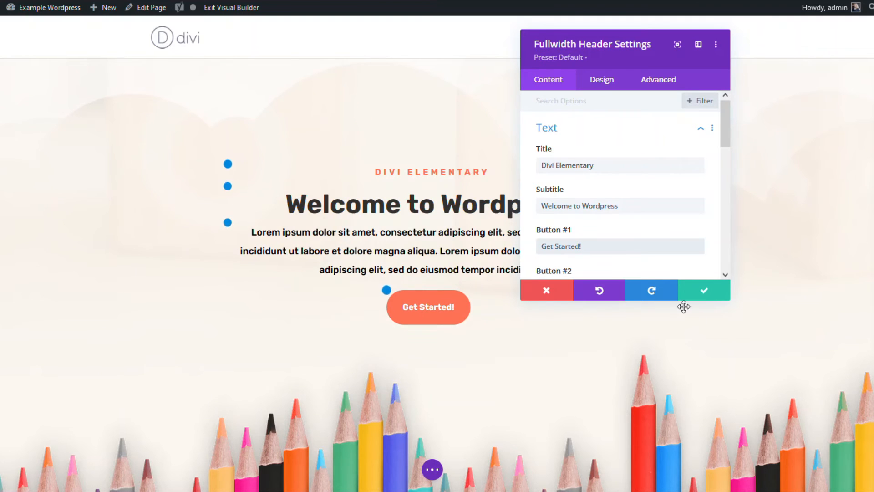
Look over the fullwidth header's content settings and open its link options with the Button #1 link URL
scroll(683, 255, "down", 4)
scroll(583, 248, "down", 3)
scroll(583, 250, "up", 8)
scroll(597, 224, "down", 5)
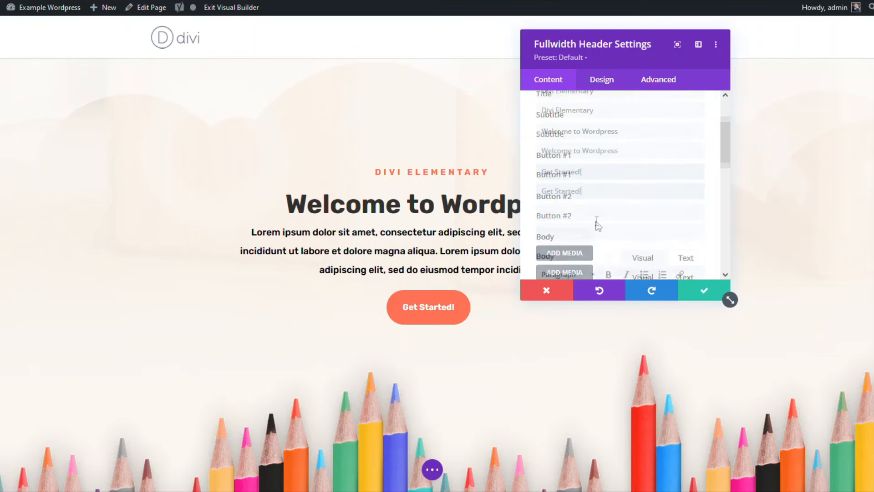
scroll(578, 191, "down", 2)
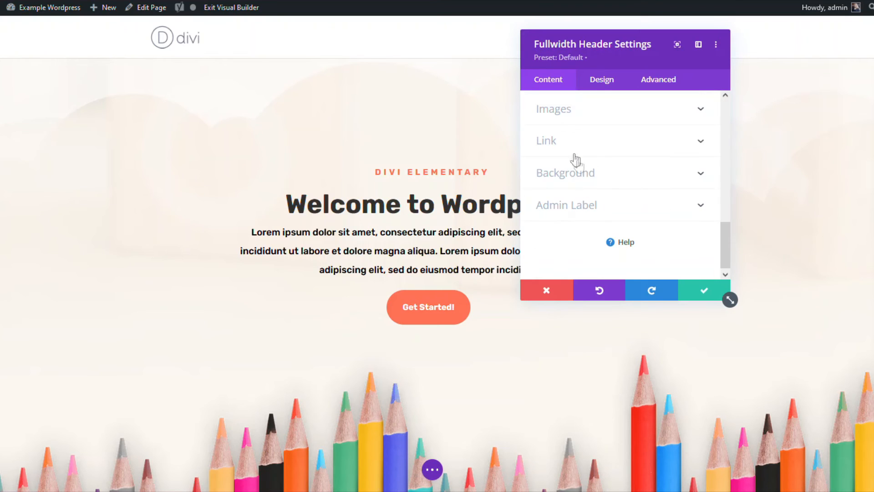
left_click(564, 142)
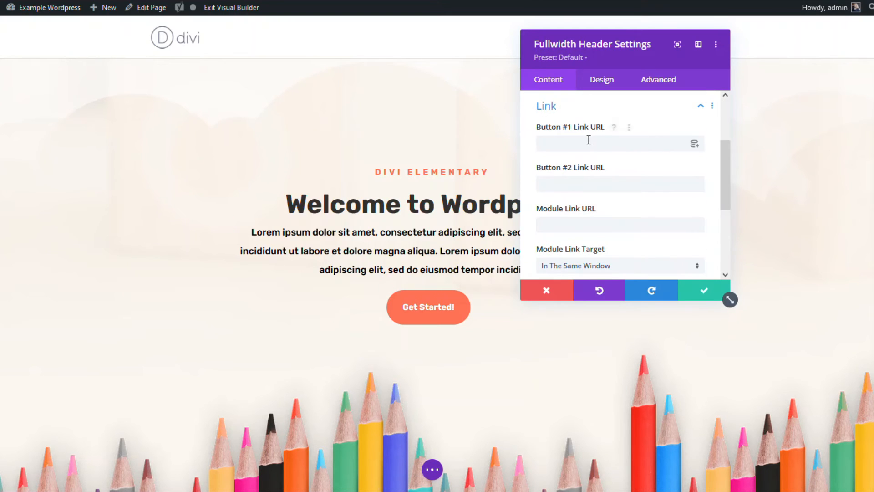
Save the "Welcome to Wordpress" fullwidth header module's settings and close them
left_click(690, 289)
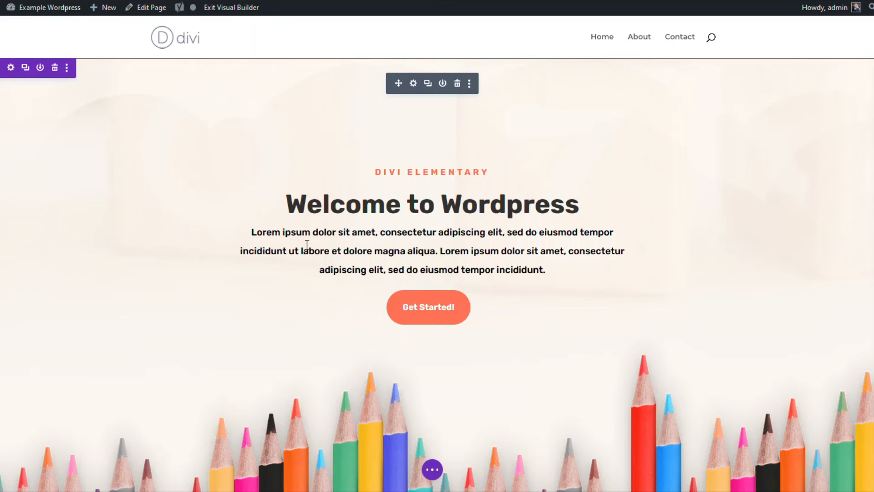
Look through the Home page's sections from the welcome header down to the "Get In Touch" section
scroll(307, 245, "down", 2)
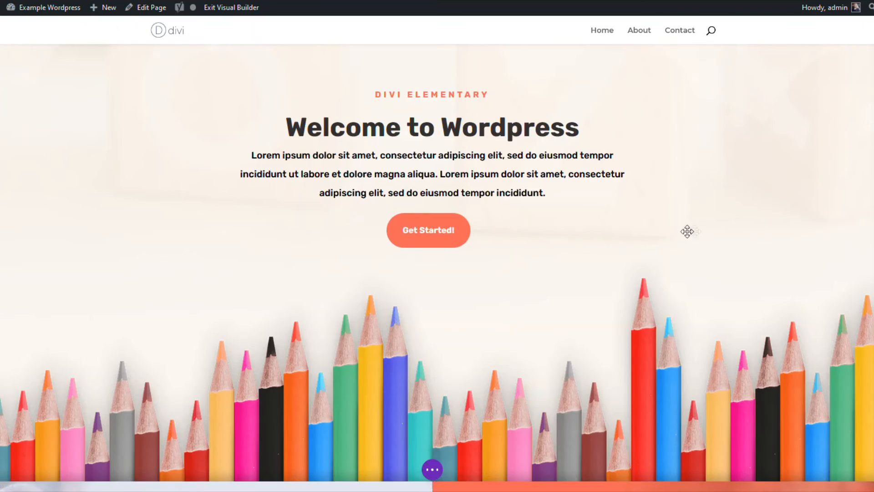
scroll(687, 230, "down", 4)
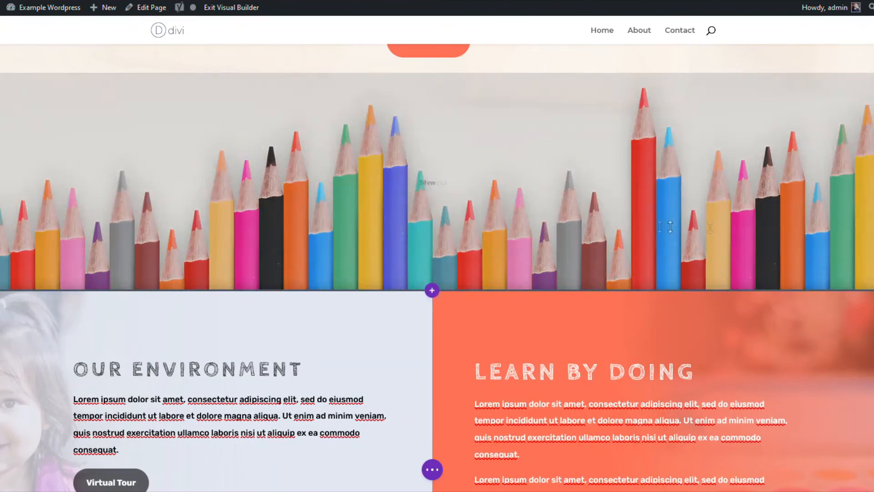
scroll(663, 224, "down", 4)
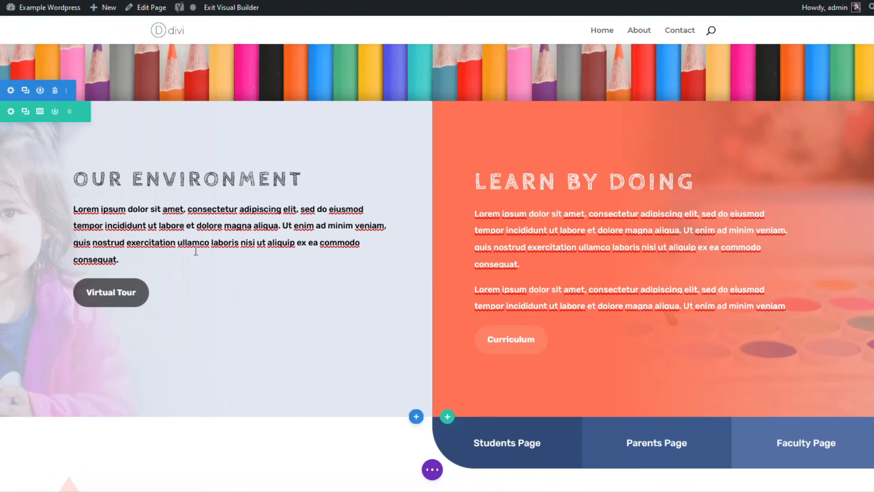
scroll(302, 249, "down", 8)
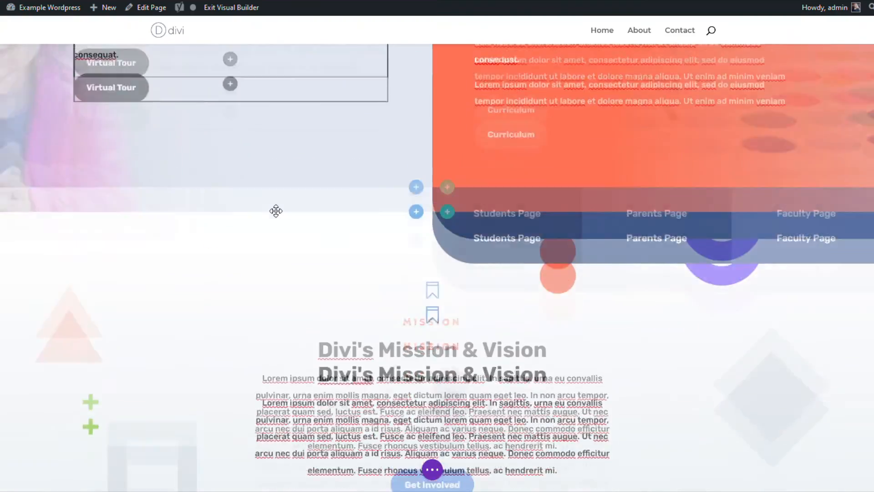
scroll(277, 210, "down", 1)
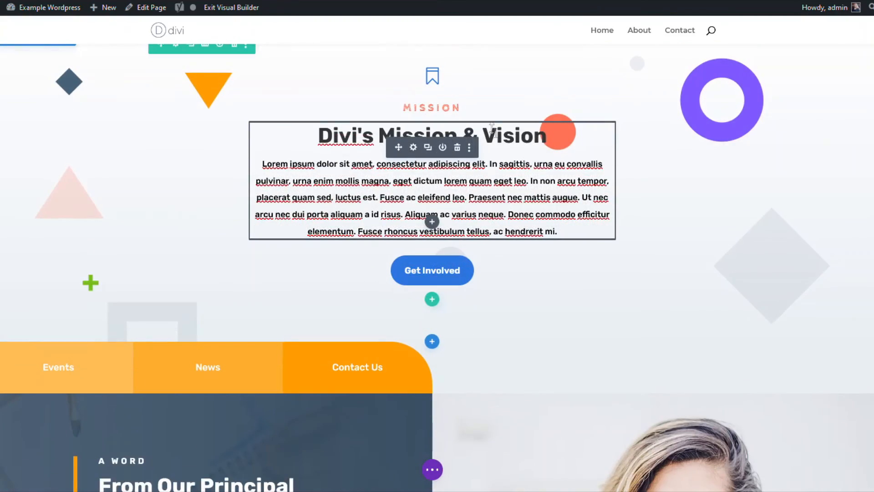
scroll(287, 204, "down", 2)
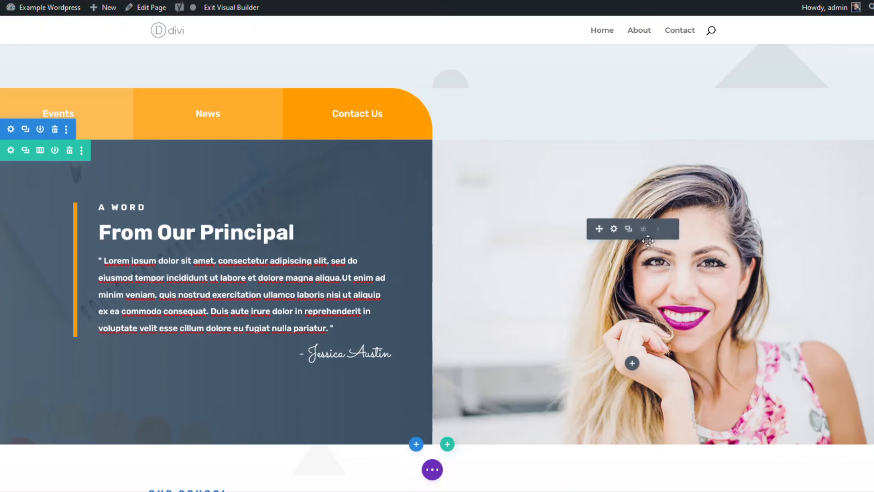
scroll(485, 308, "down", 8)
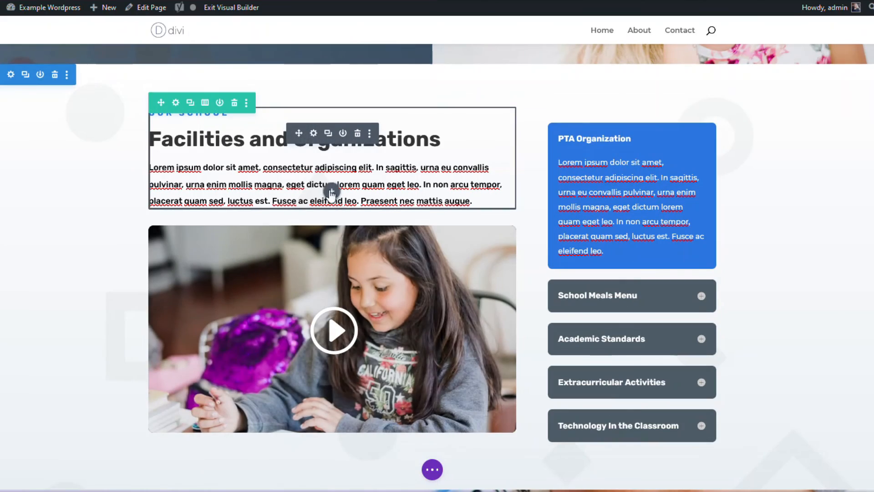
scroll(373, 201, "down", 10)
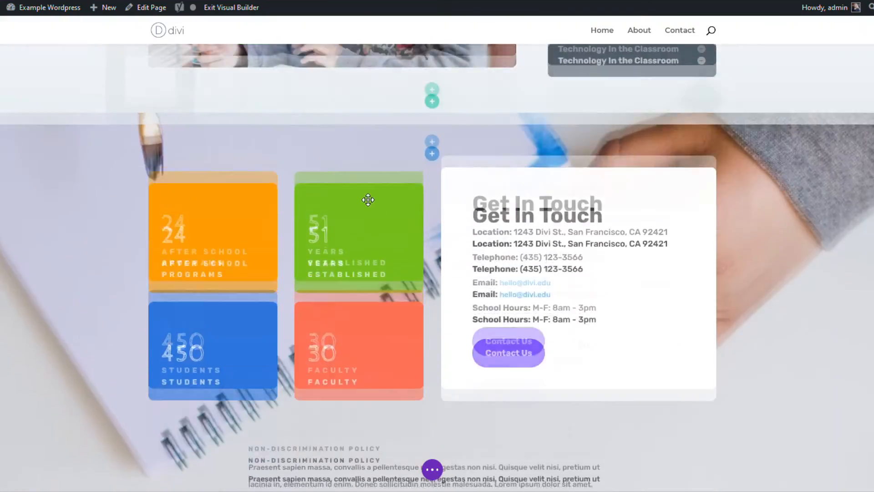
scroll(369, 200, "up", 2)
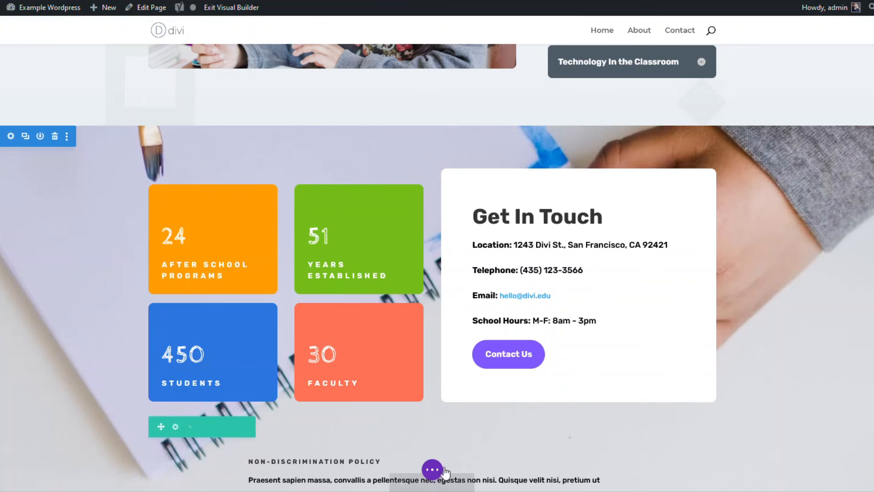
Preview the Home page in the builder's desktop, tablet and phone views, ending on the 400px phone view
left_click(430, 469)
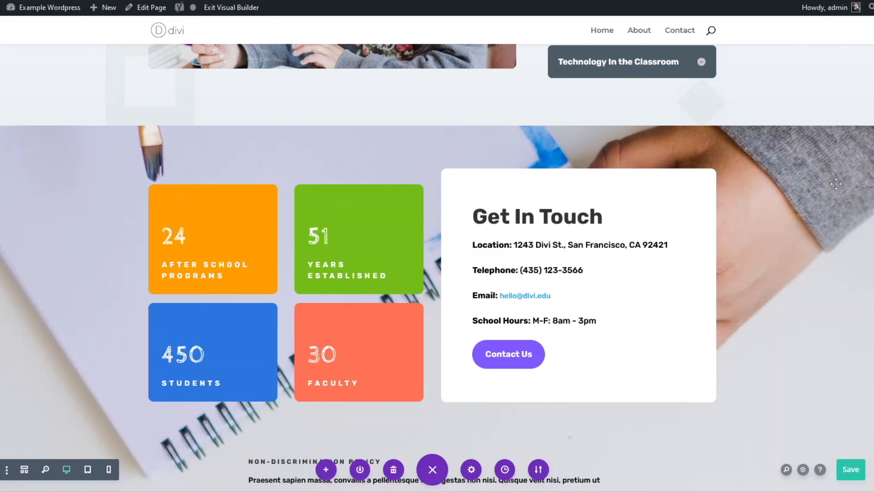
left_click(66, 471)
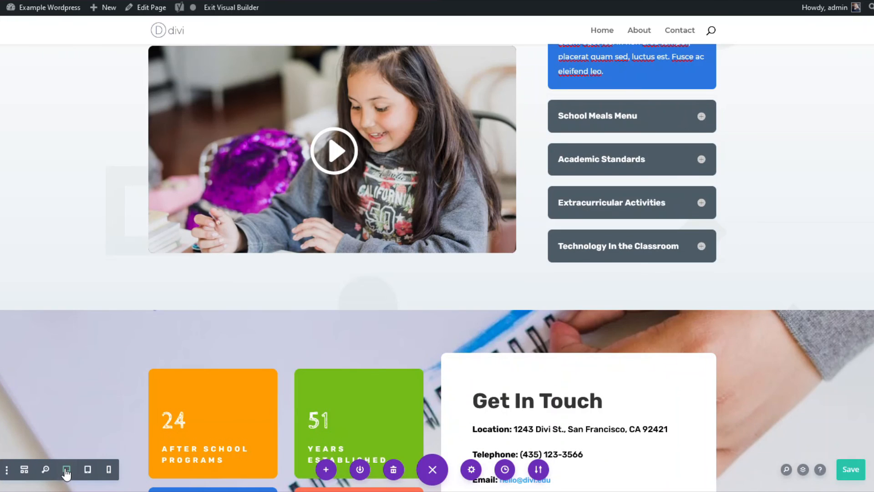
left_click(88, 471)
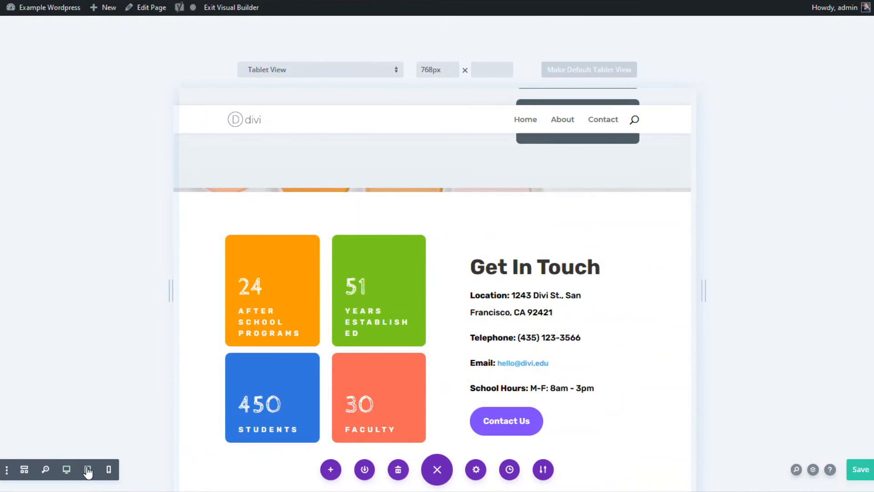
left_click(109, 469)
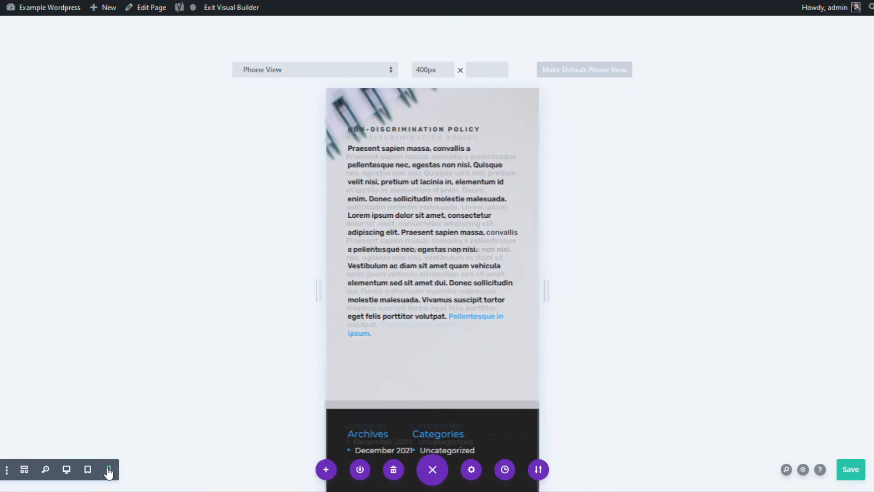
Examine the phone layout from the Non-Discrimination Policy section up to the "Our Environment" section
scroll(443, 302, "up", 5)
scroll(446, 305, "up", 5)
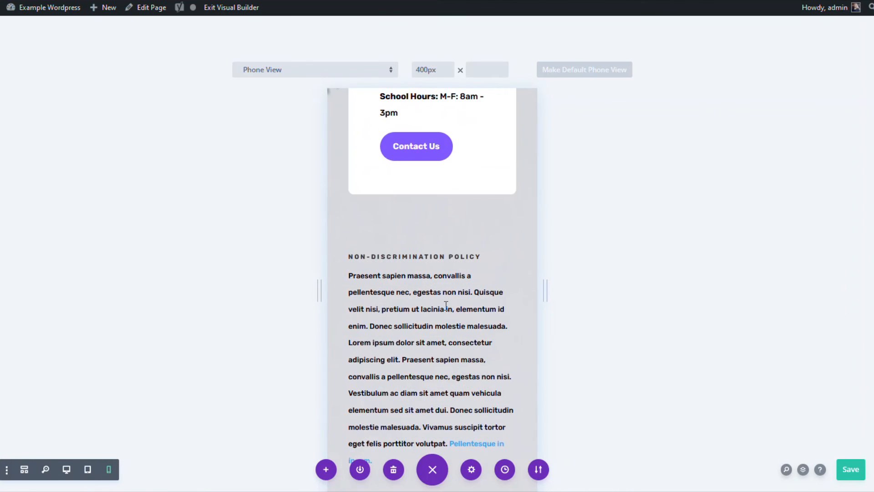
scroll(447, 277, "up", 10)
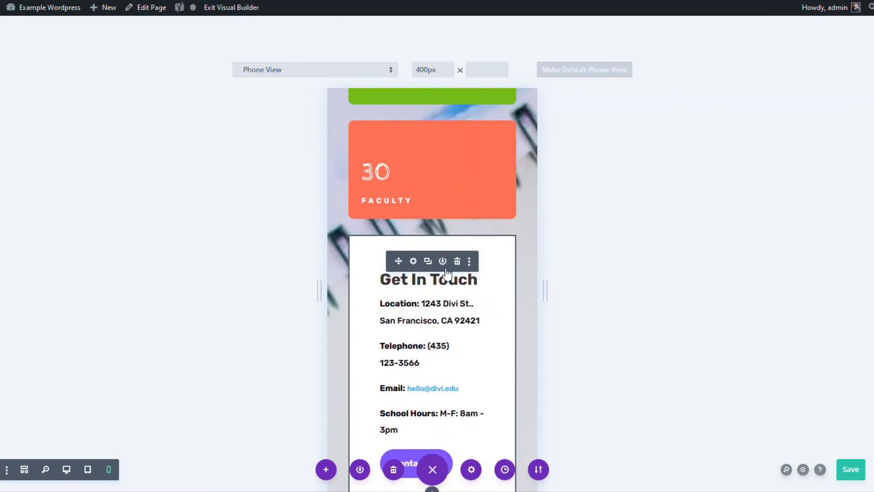
scroll(439, 260, "up", 6)
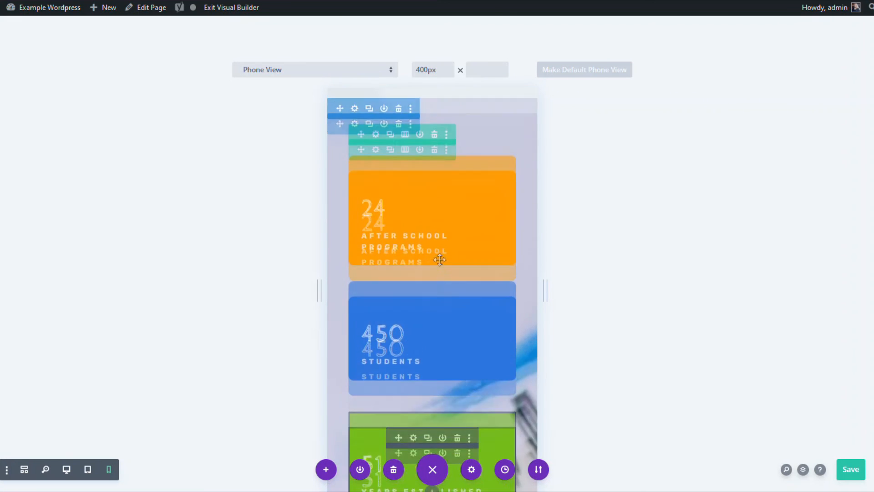
scroll(442, 303, "up", 10)
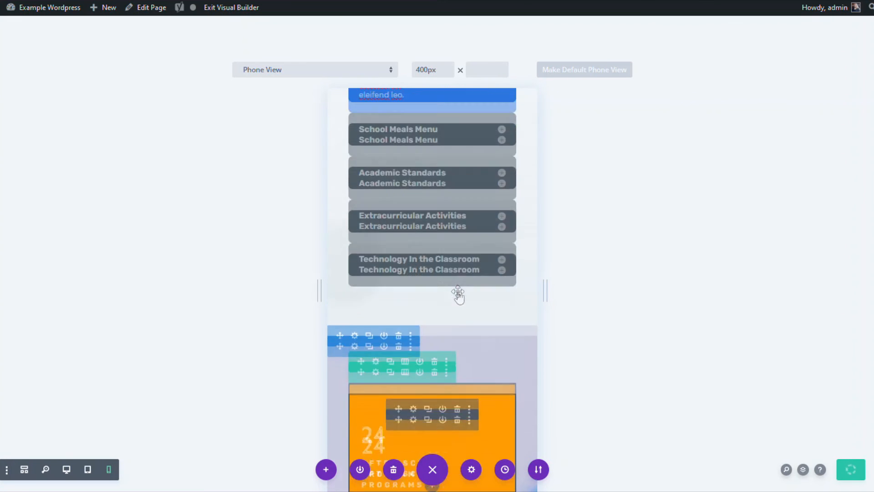
scroll(454, 282, "up", 6)
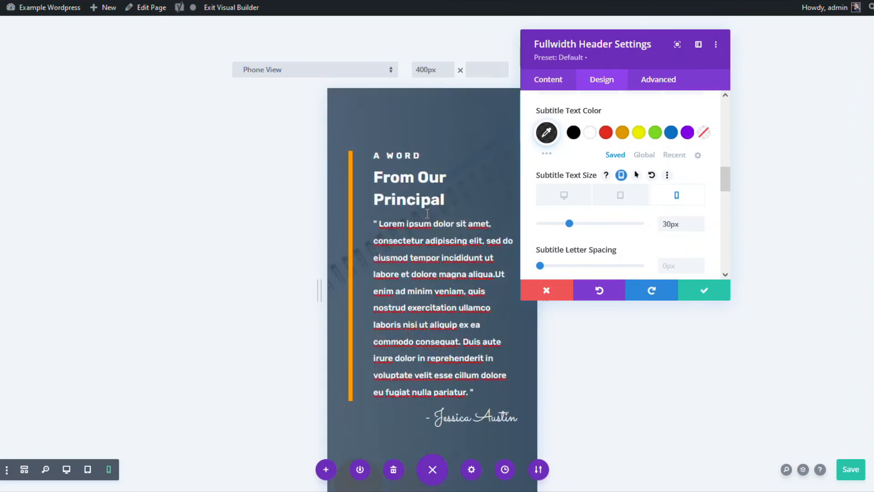
scroll(430, 215, "up", 10)
scroll(430, 215, "up", 10)
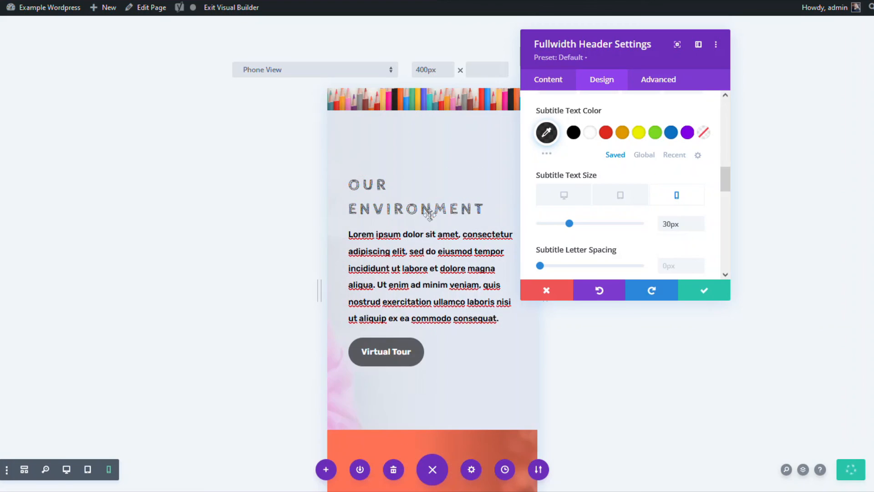
Raise the phone-specific Subtitle Text Size of the "Welcome to Wordpress" fullwidth header to 36px and readjust it in small steps
left_click(699, 221)
left_click(699, 221)
left_click(698, 221)
left_click(699, 221)
left_click(699, 221)
left_click(699, 221)
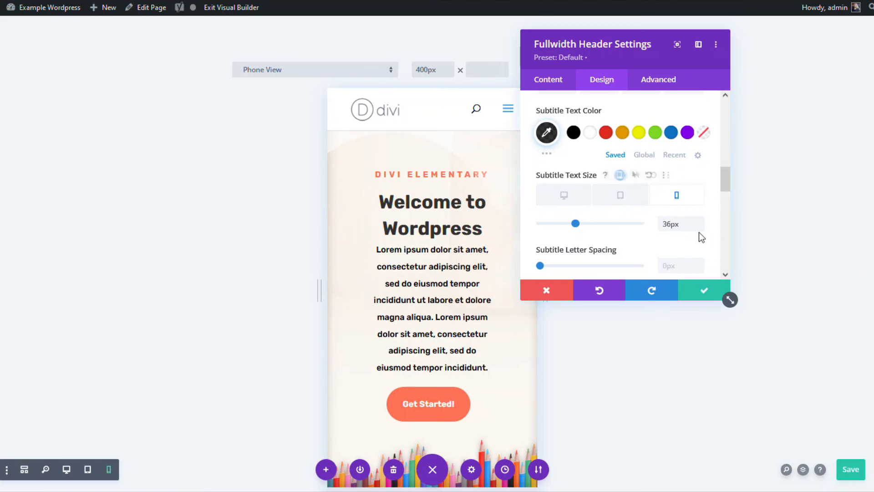
left_click(700, 230)
left_click(700, 230)
left_click(701, 231)
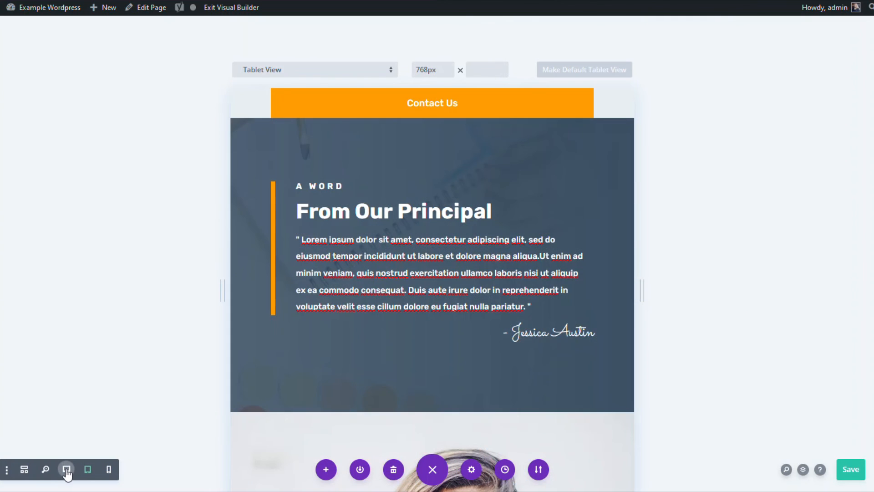
Return the Home page to desktop view and exit the visual builder to the published page
left_click(67, 469)
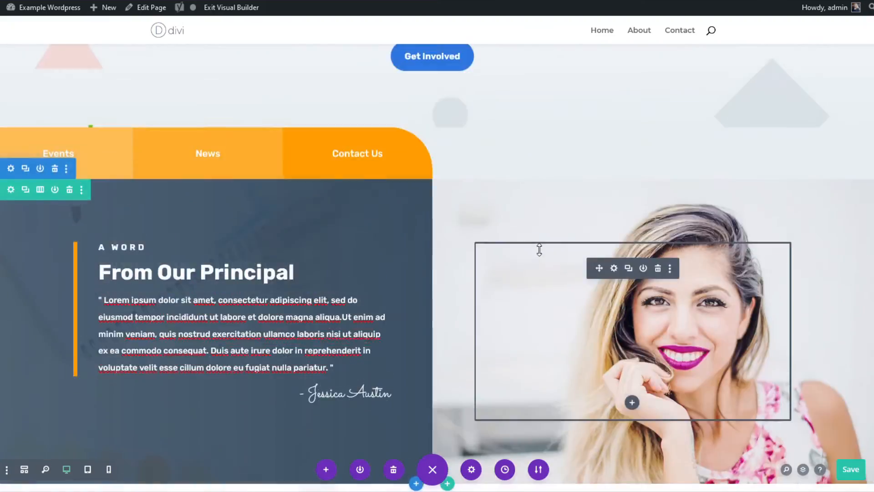
scroll(416, 204, "up", 20)
scroll(416, 203, "up", 4)
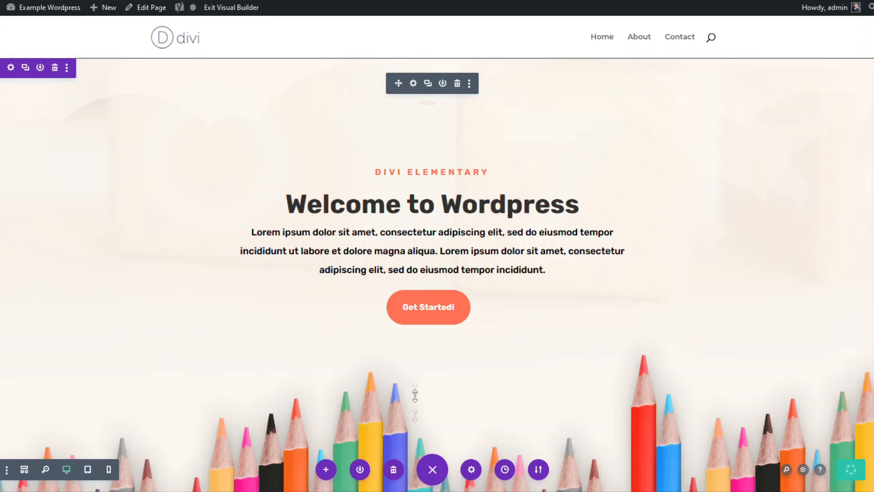
left_click(432, 470)
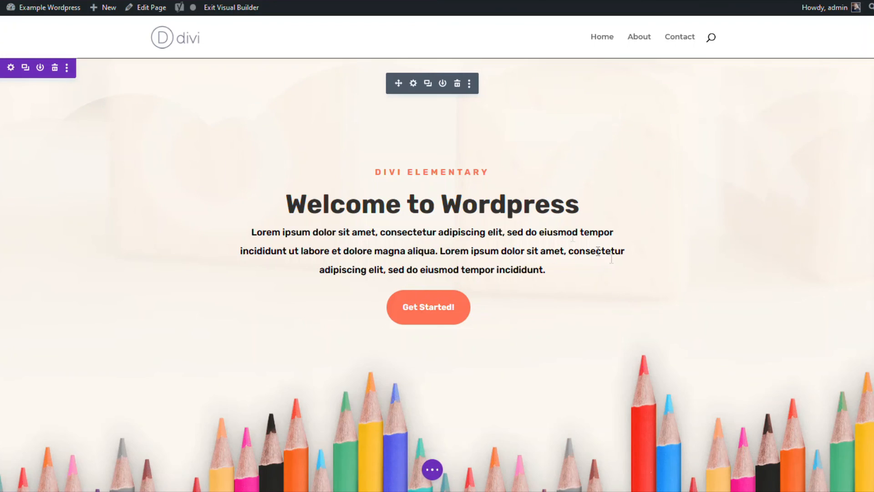
left_click(213, 8)
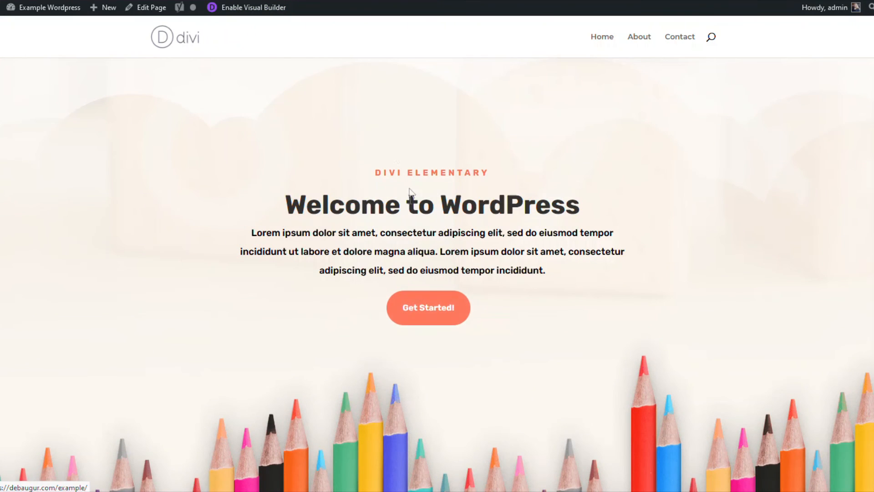